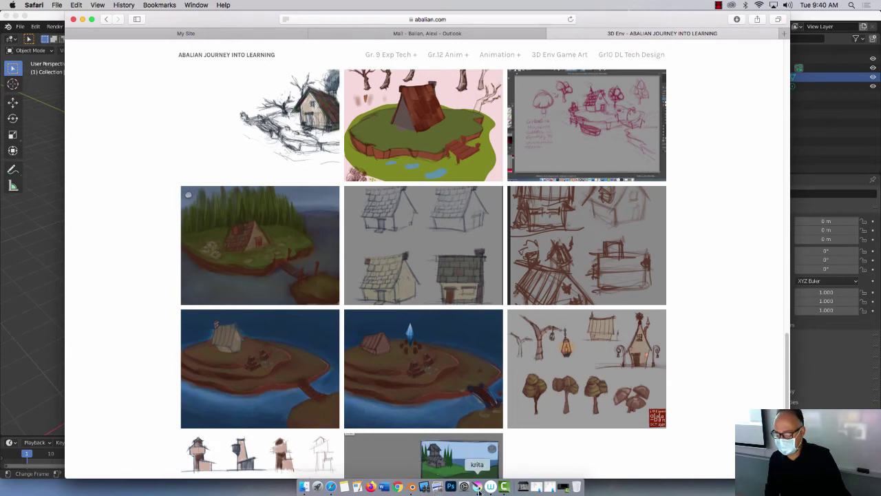
# Step: Browse the cabin concept-art gallery in Safari, then minimize it to reveal Blender
pyautogui.scroll(1, 270, 177)
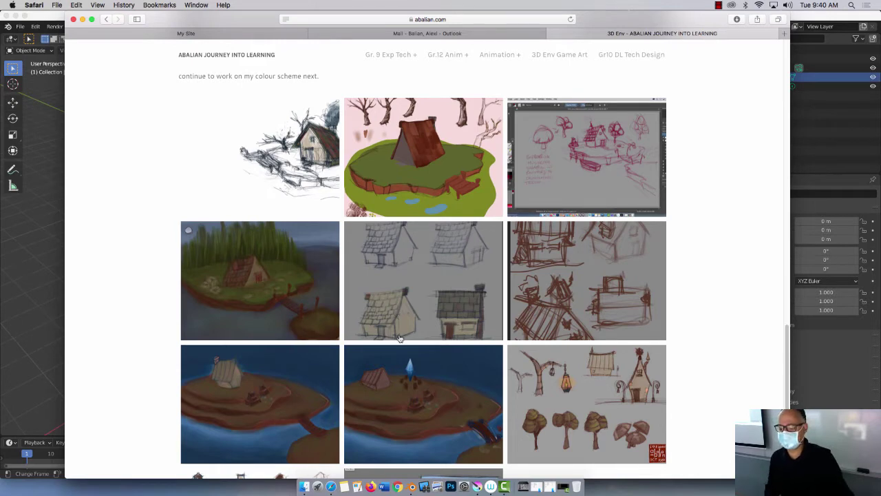
pyautogui.scroll(-1, 461, 304)
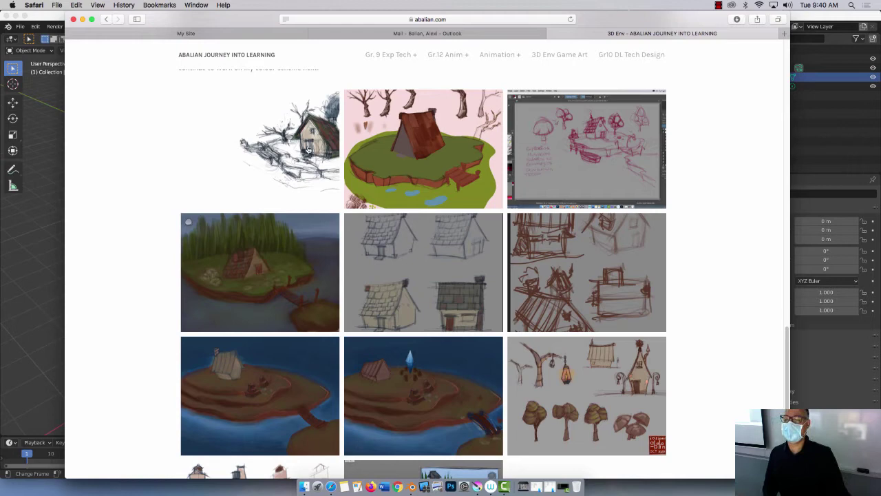
pyautogui.scroll(-2, 535, 382)
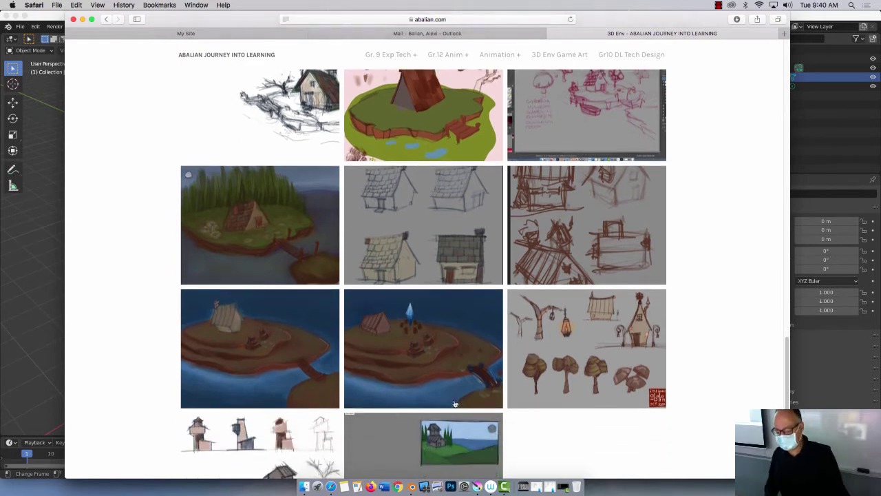
pyautogui.scroll(-2, 307, 449)
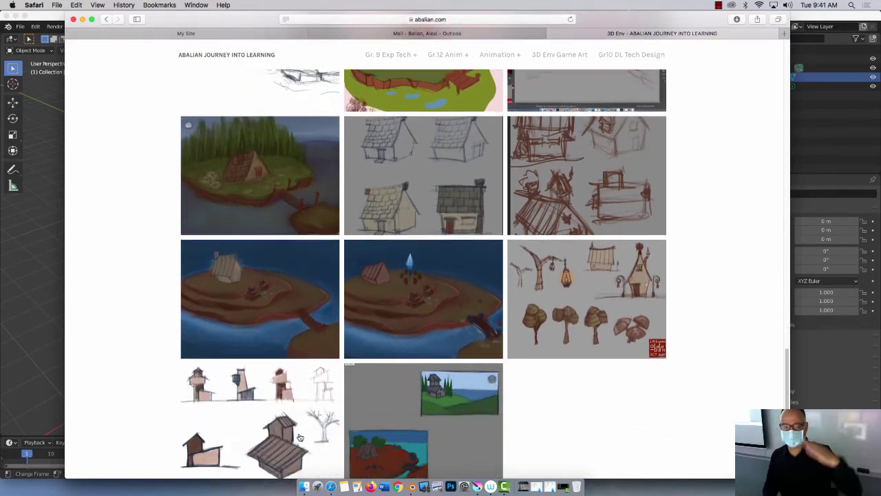
pyautogui.scroll(6, 296, 417)
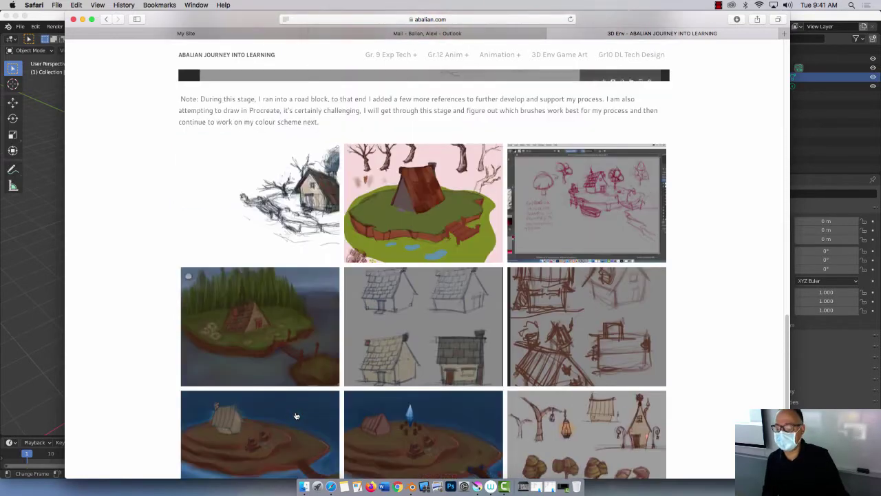
pyautogui.scroll(-5, 296, 417)
pyautogui.scroll(-5, 296, 416)
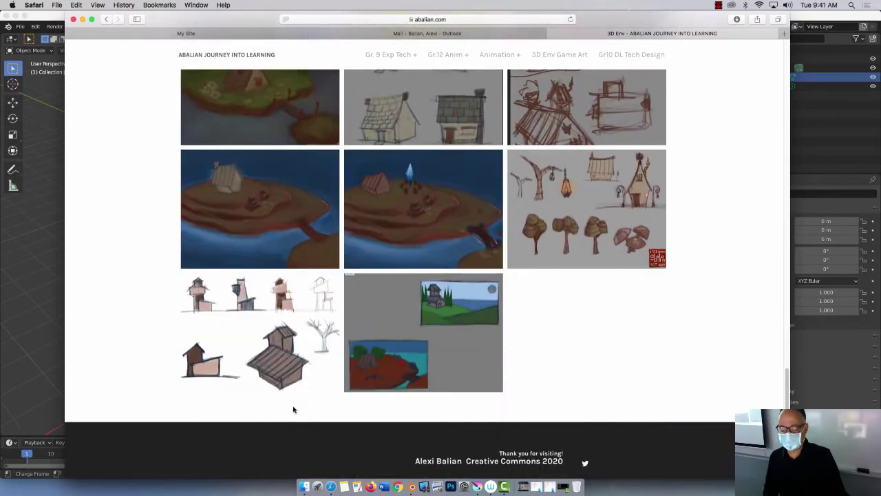
pyautogui.scroll(10, 543, 249)
pyautogui.scroll(4, 542, 259)
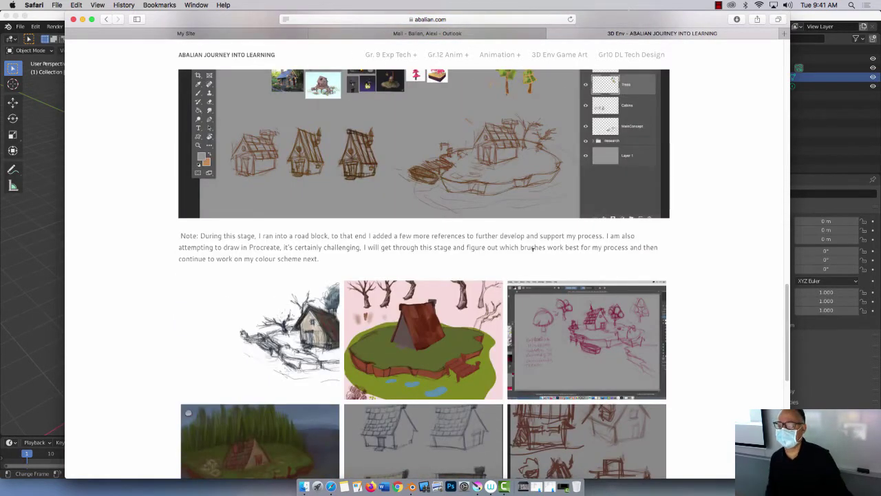
pyautogui.click(82, 19)
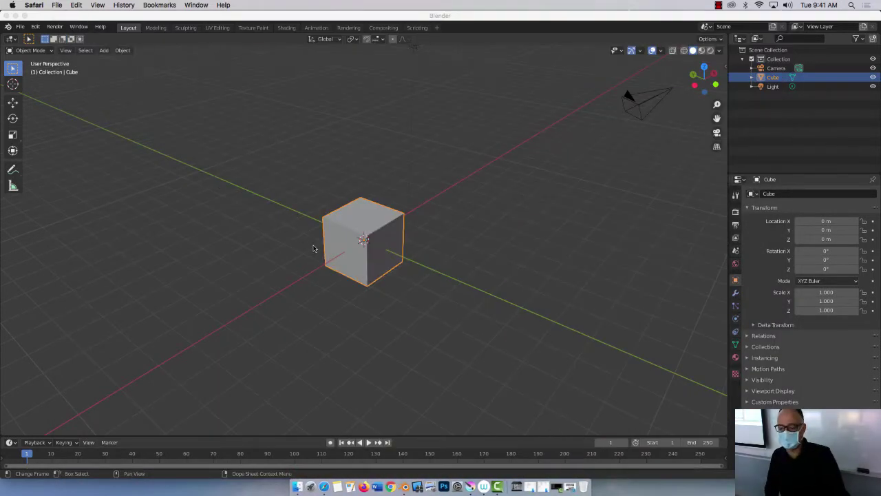
# Step: Scale the default cube into a cabin block: Y 2.969, X 1.816, Z 1.697
pyautogui.click(151, 20)
pyautogui.moveTo(292, 250); pyautogui.dragTo(340, 287, button='middle')
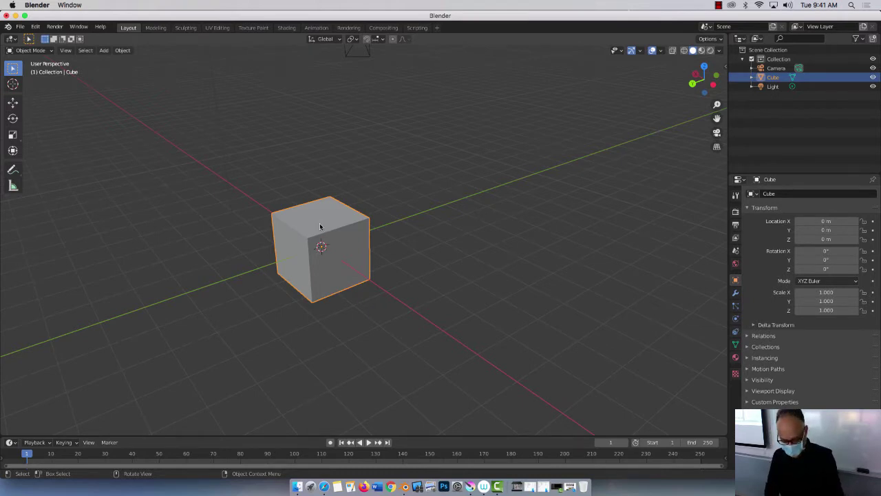
pyautogui.press('s')
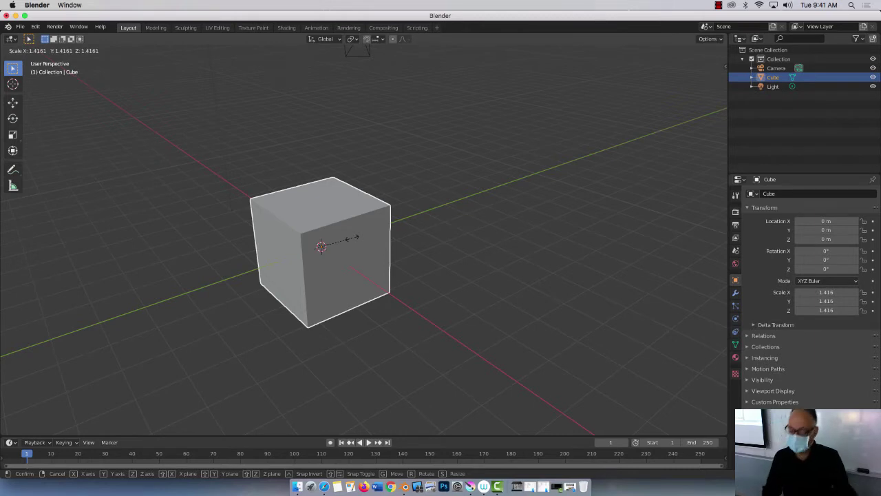
pyautogui.press('y')
pyautogui.click(384, 231)
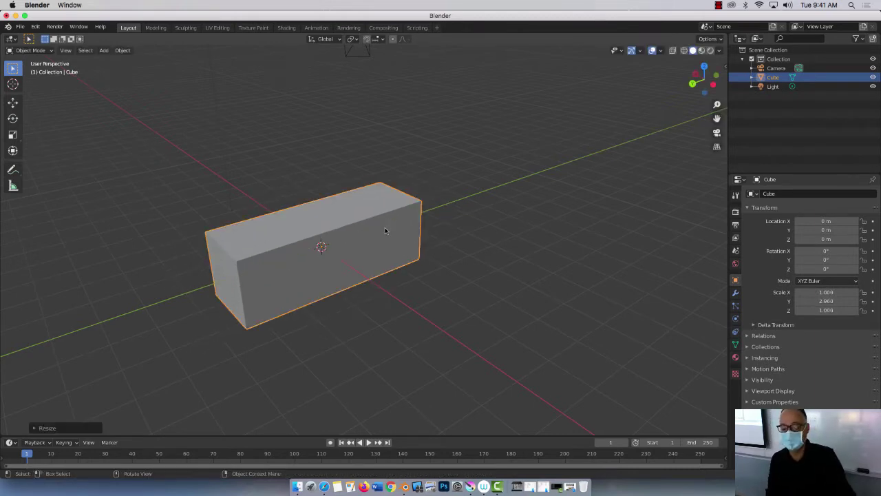
pyautogui.press('s')
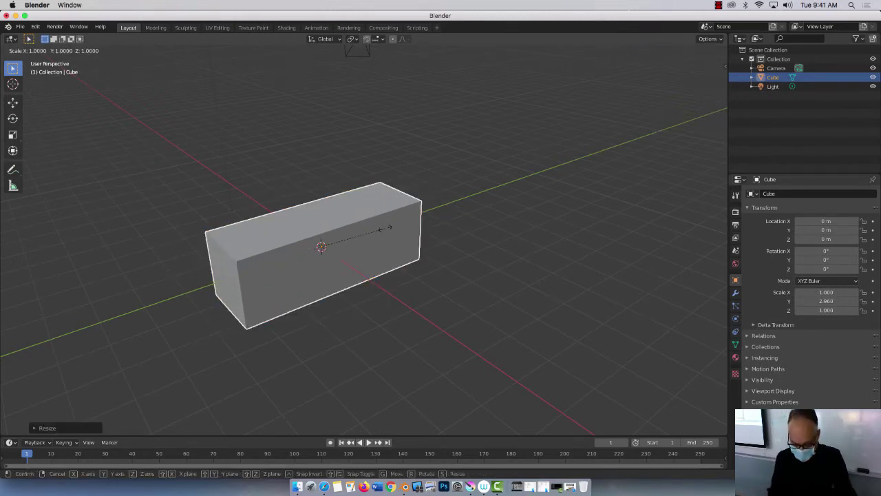
pyautogui.press('x')
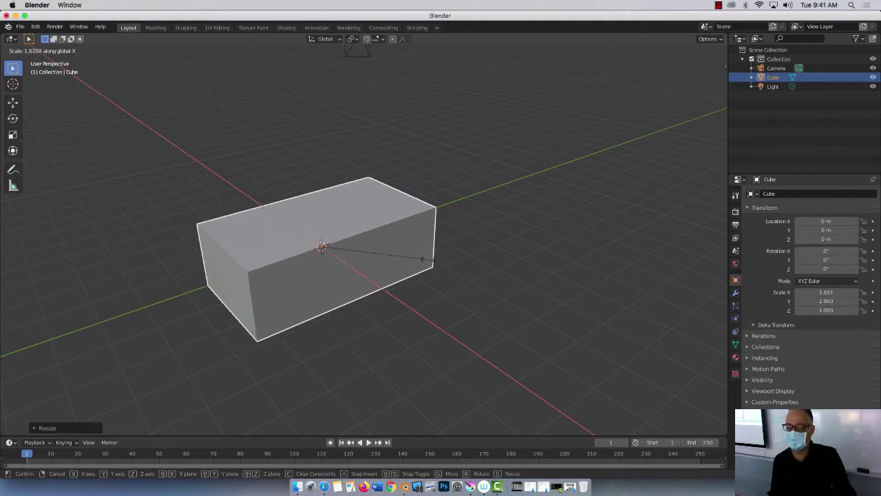
pyautogui.click(438, 267)
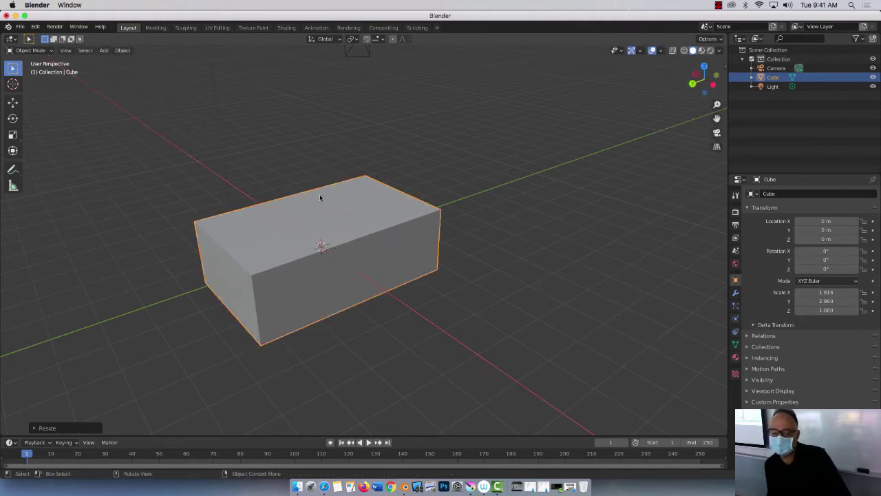
pyautogui.press('s')
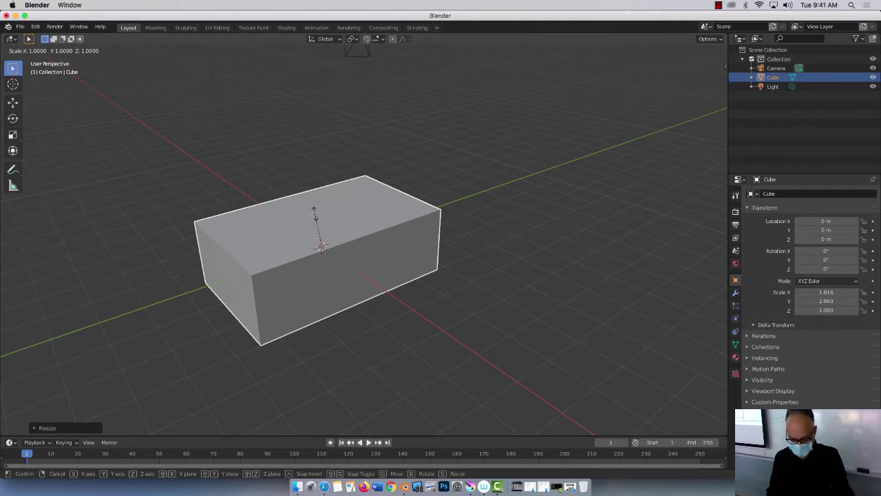
pyautogui.press('z')
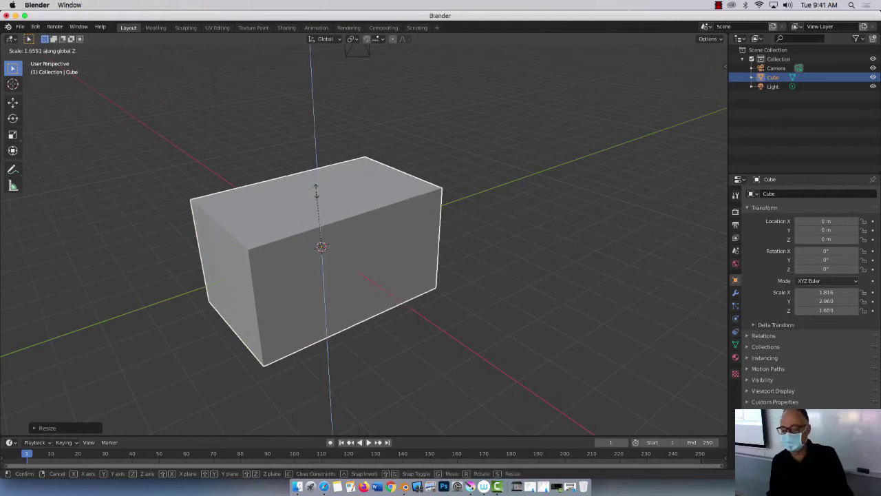
pyautogui.click(318, 190)
pyautogui.moveTo(376, 229); pyautogui.dragTo(307, 233, button='middle')
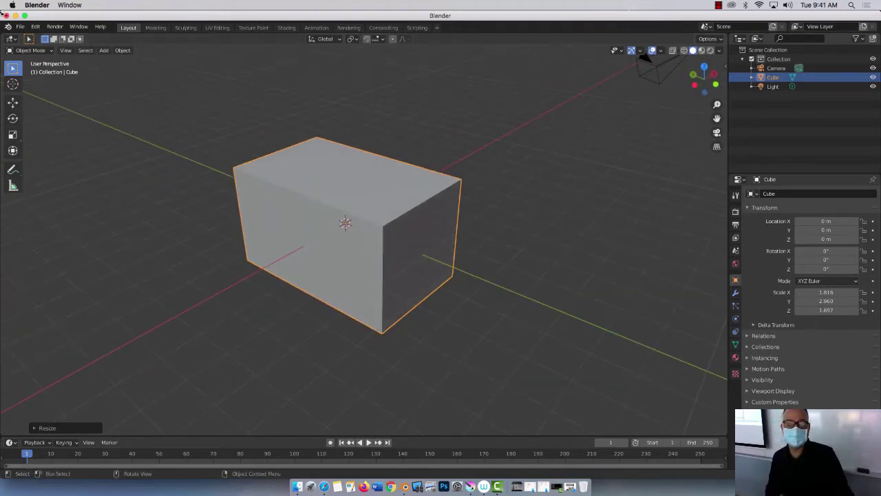
# Step: Rename the Cube object to CabinBase in the Outliner
pyautogui.doubleClick(774, 77)
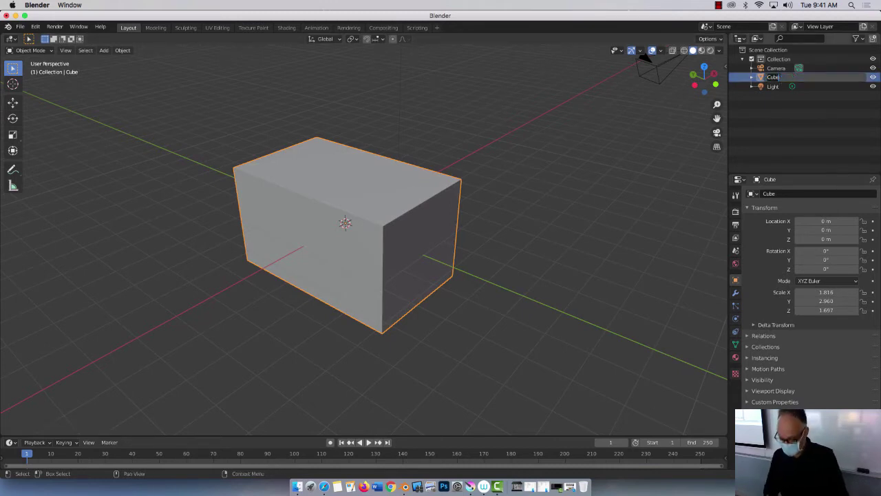
pyautogui.write('Cabin Bas')
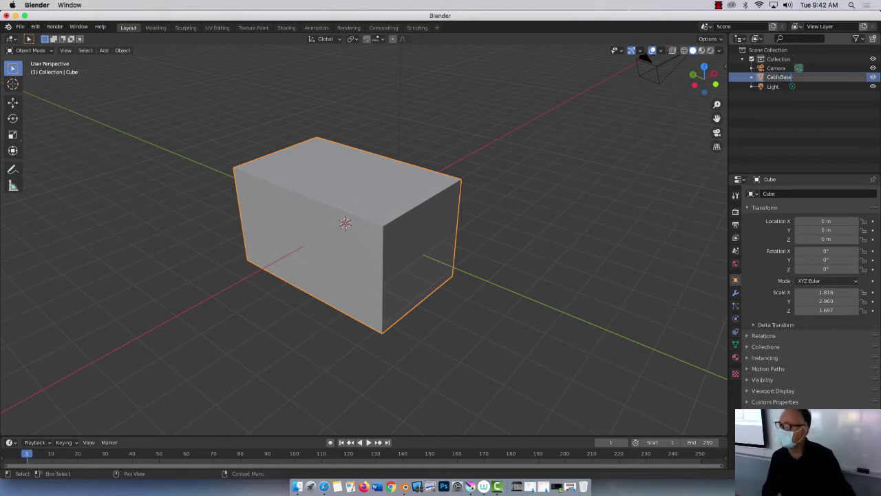
pyautogui.write('e')
pyautogui.press('Return')
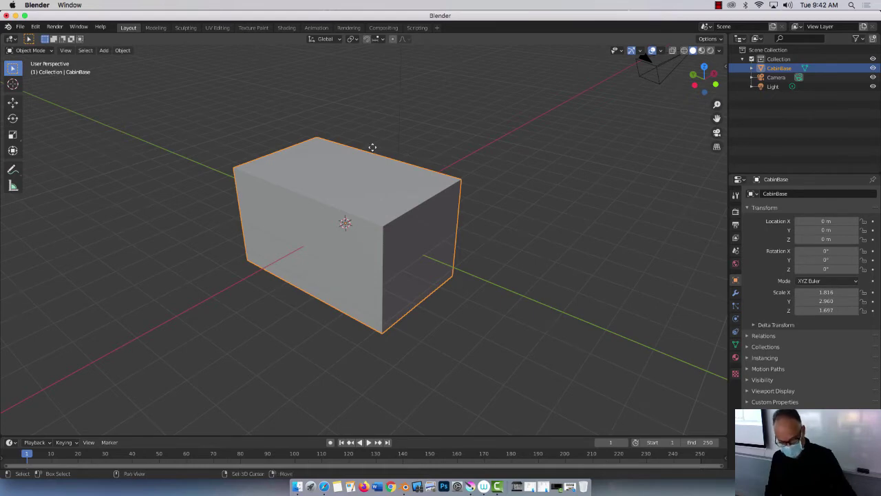
# Step: Duplicate CabinBase and raise the copy vertically to Z 2.5868 m atop the base
pyautogui.hotkey('shift', 'd')
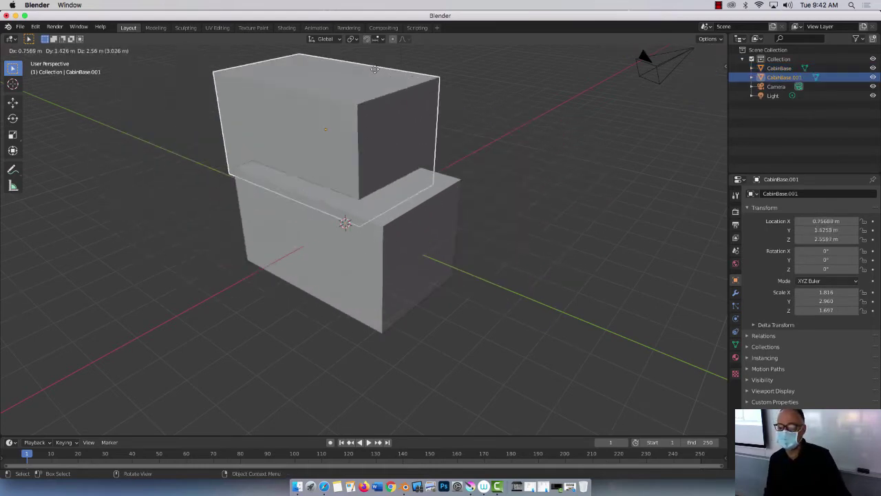
pyautogui.press('z')
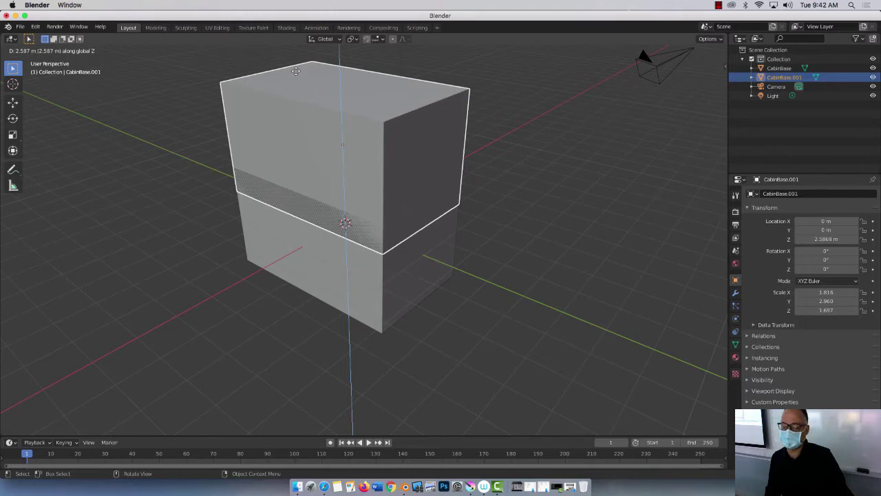
pyautogui.click(295, 71)
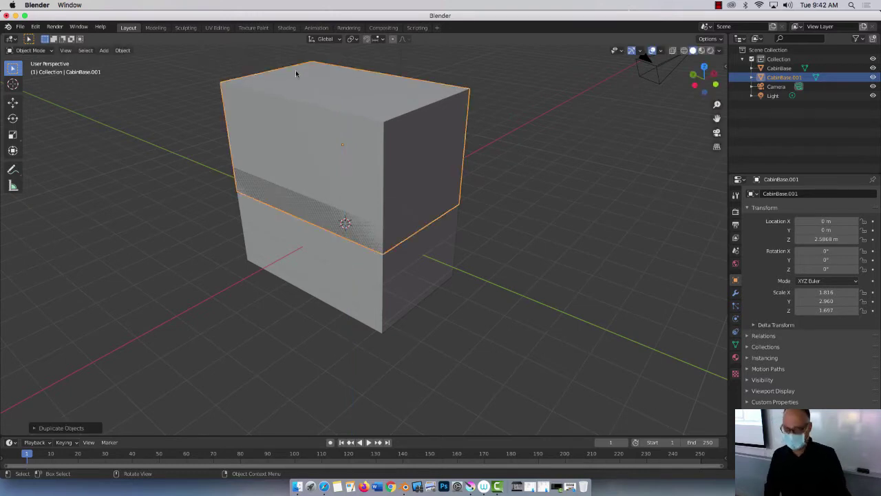
# Step: Scale the upper block to 2.298 in X and 3.454 in Y so it overhangs
pyautogui.press('s')
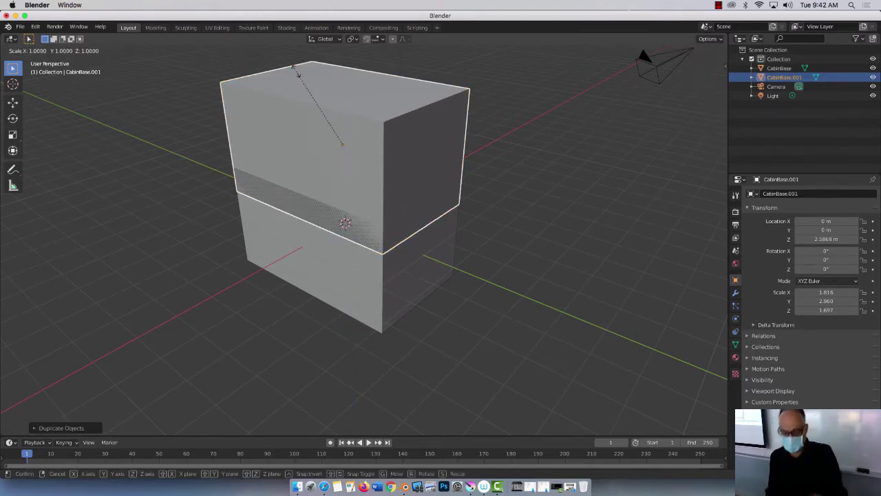
pyautogui.press('x')
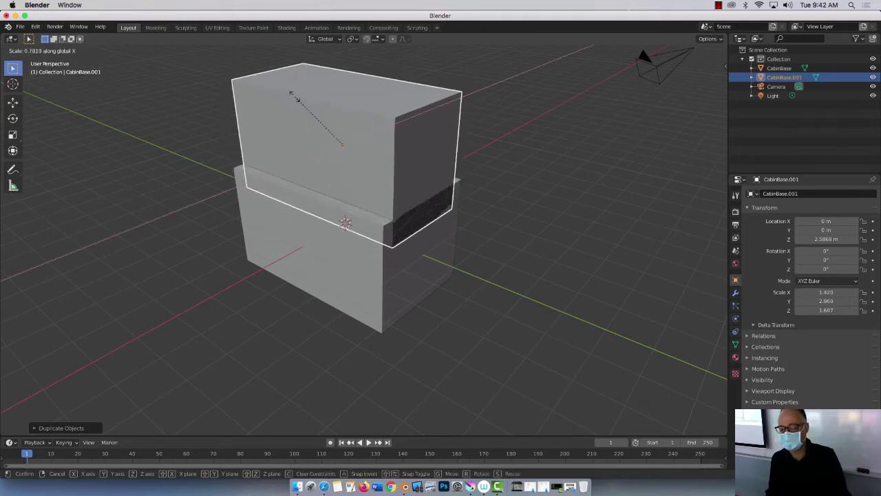
pyautogui.click(253, 209)
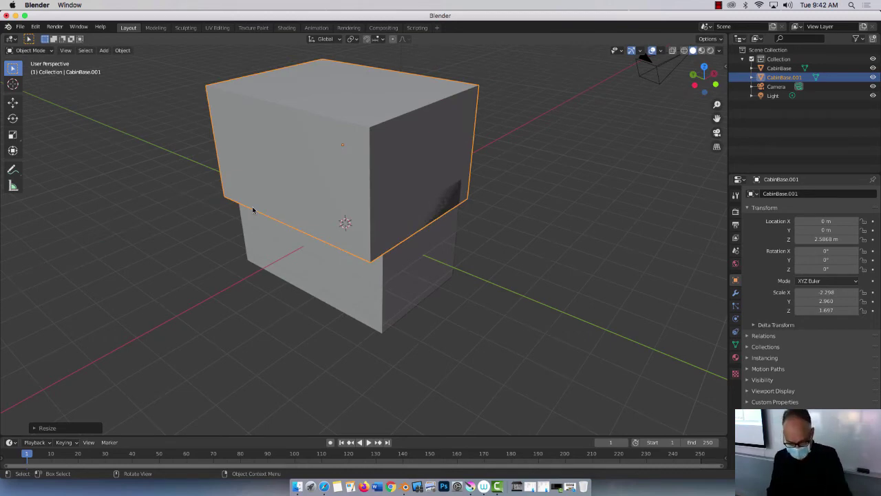
pyautogui.press('s')
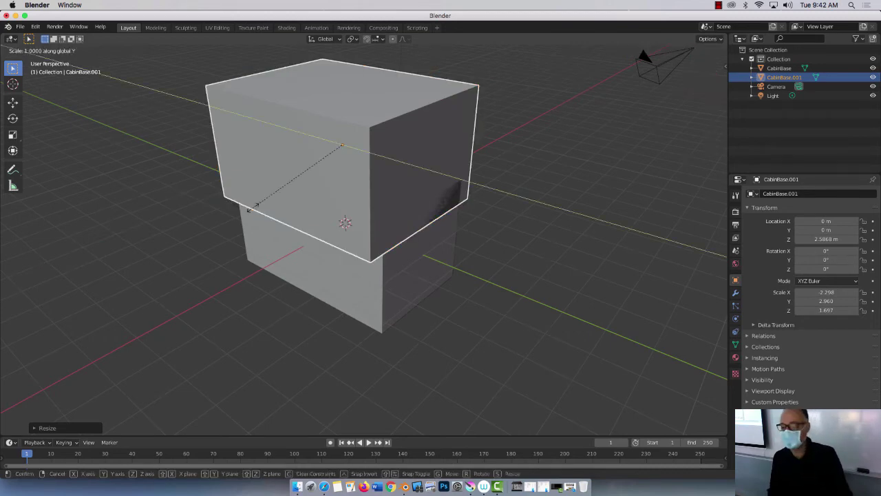
pyautogui.press('y')
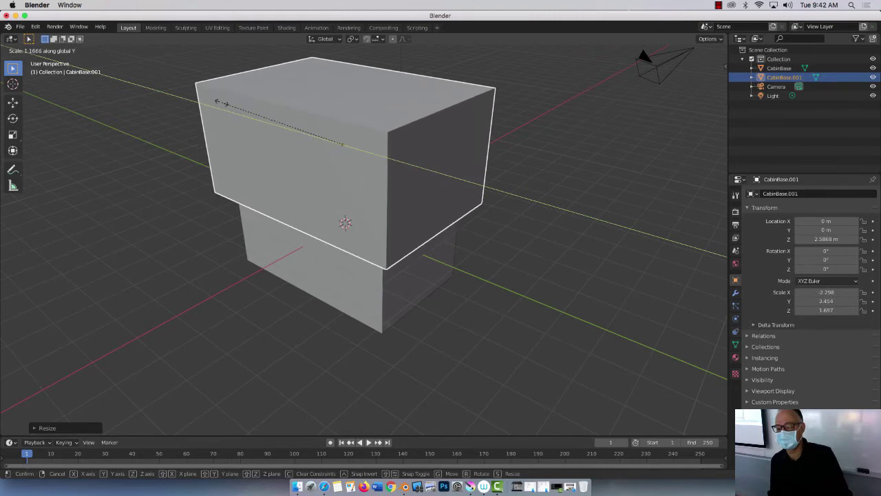
pyautogui.click(227, 237)
pyautogui.moveTo(228, 283)
pyautogui.mouseDown(button='middle')
pyautogui.moveTo(191, 246)
pyautogui.moveTo(135, 237)
pyautogui.moveTo(34, 242)
pyautogui.moveTo(252, 261)
pyautogui.moveTo(210, 269)
pyautogui.moveTo(220, 291)
pyautogui.moveTo(221, 280)
pyautogui.mouseUp(button='middle')
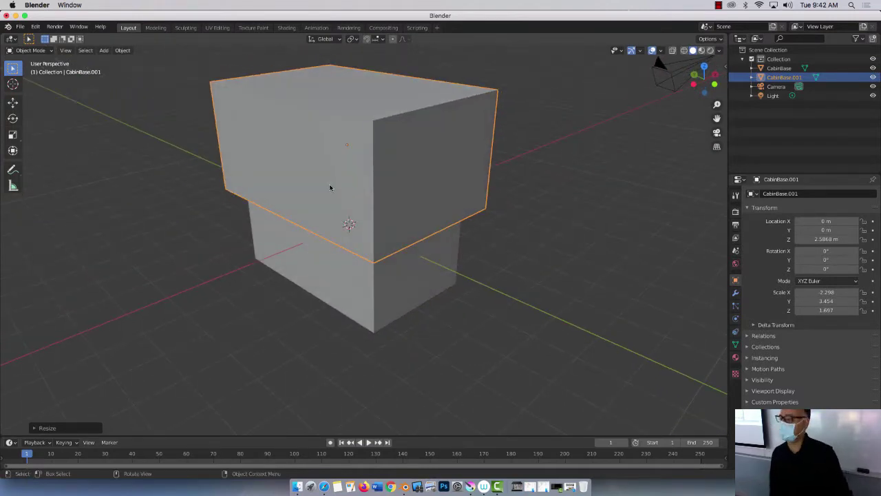
# Step: Rename CabinBase.001 to Roof in the Outliner
pyautogui.doubleClick(782, 78)
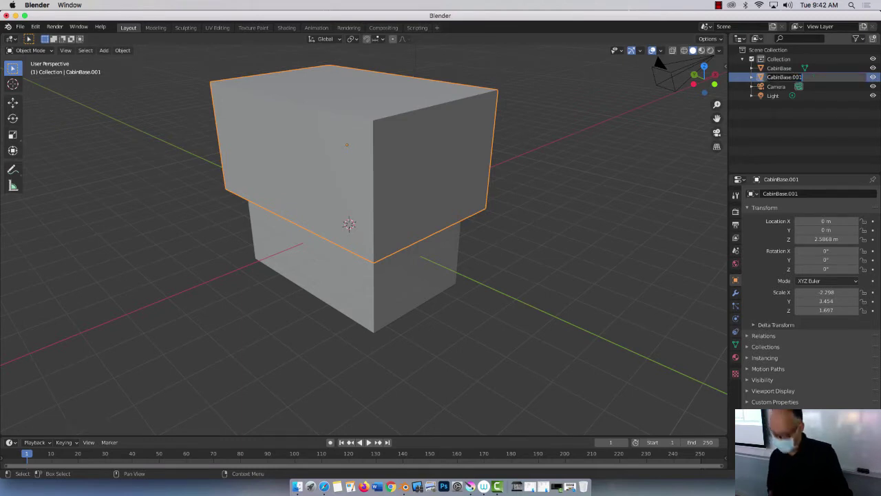
pyautogui.write('Roof')
pyautogui.press('Return')
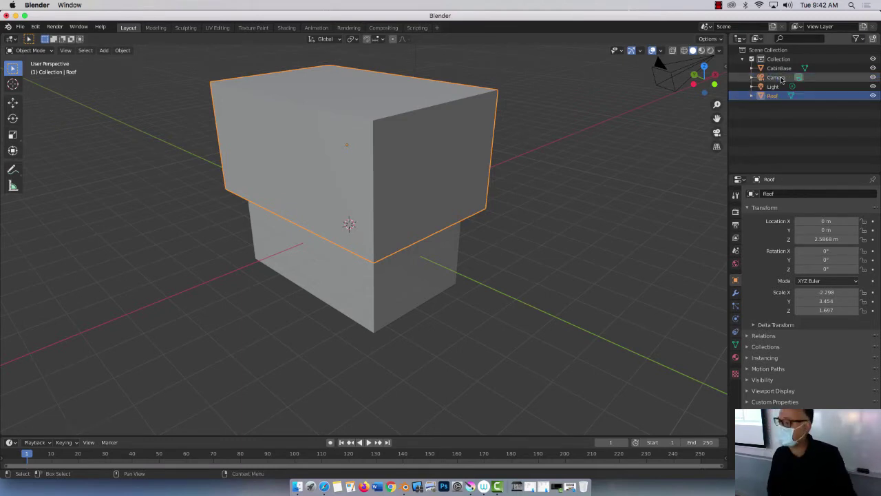
pyautogui.moveTo(317, 195)
pyautogui.mouseDown(button='middle')
pyautogui.moveTo(305, 124)
pyautogui.moveTo(303, 205)
pyautogui.mouseUp(button='middle')
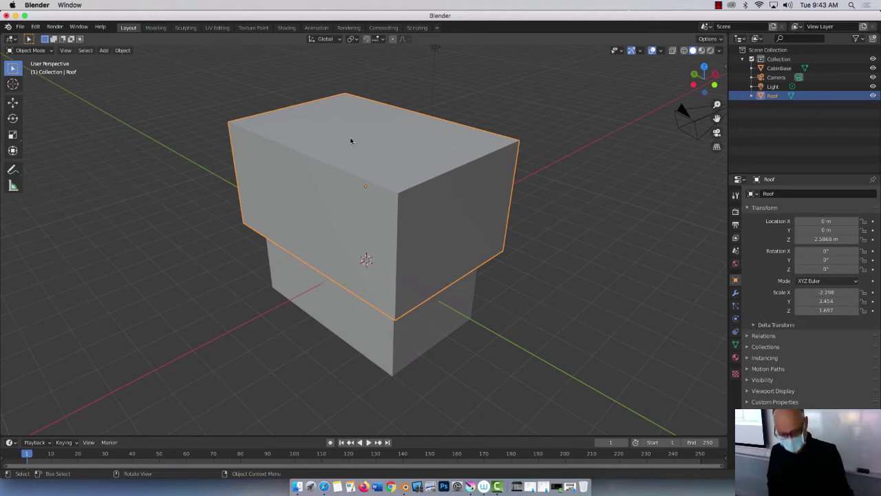
# Step: In Edit Mode, select the Roof's top face and scale it along X to about 0.05
pyautogui.press('Tab')
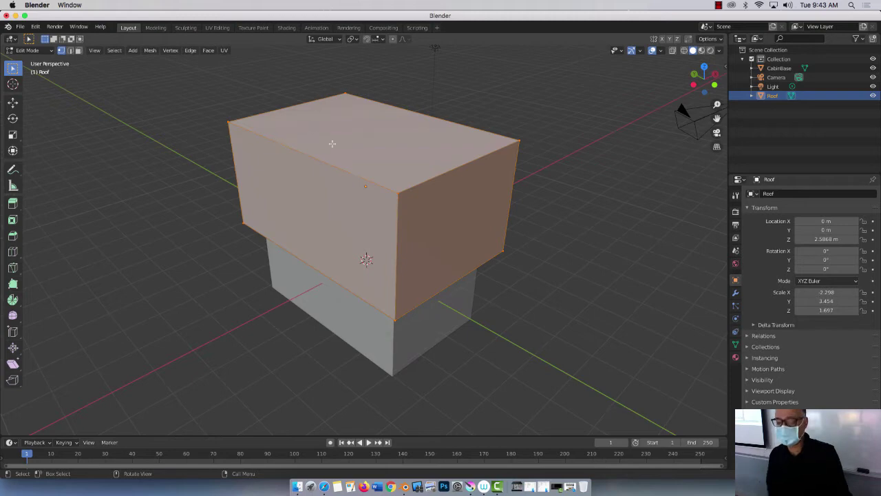
pyautogui.click(69, 50)
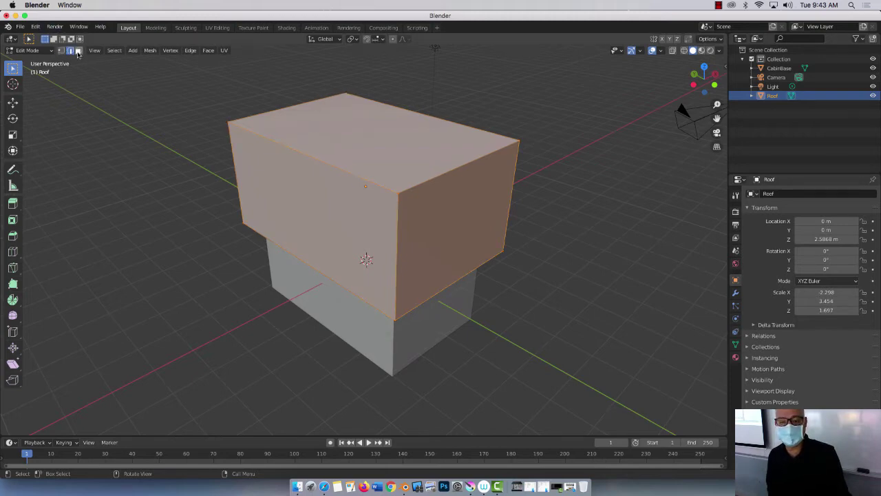
pyautogui.click(78, 51)
pyautogui.click(326, 137)
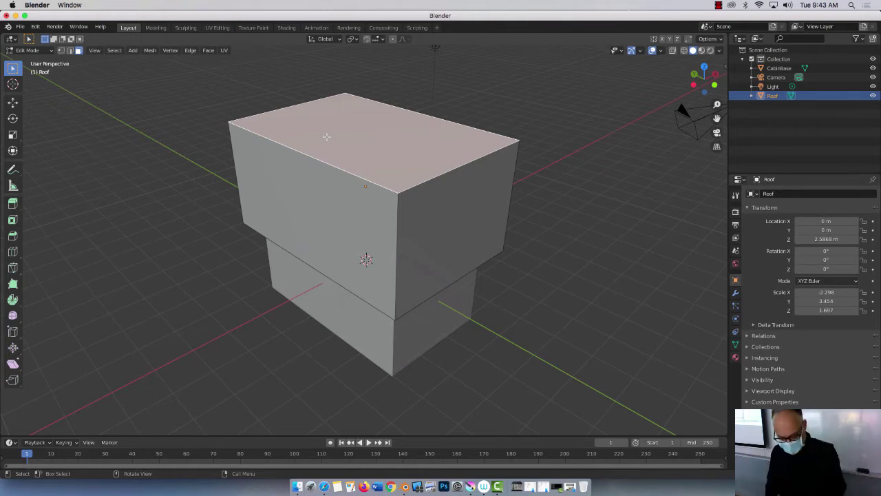
pyautogui.press('s')
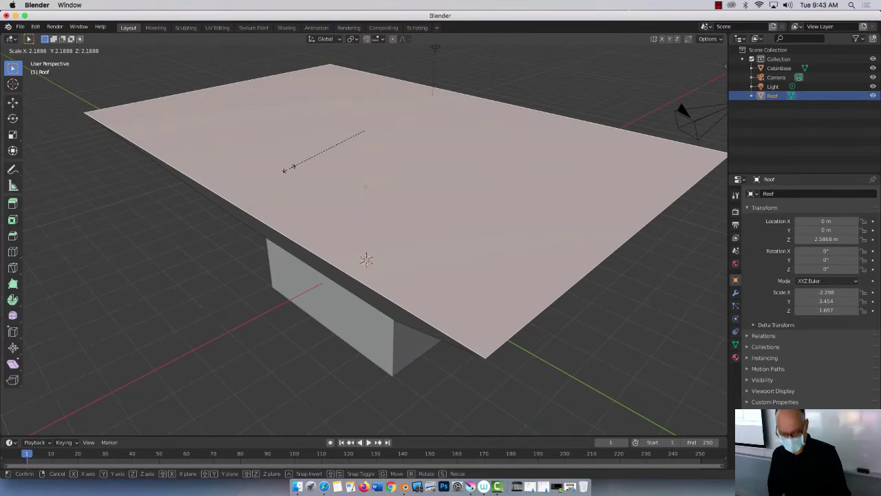
pyautogui.press('Escape')
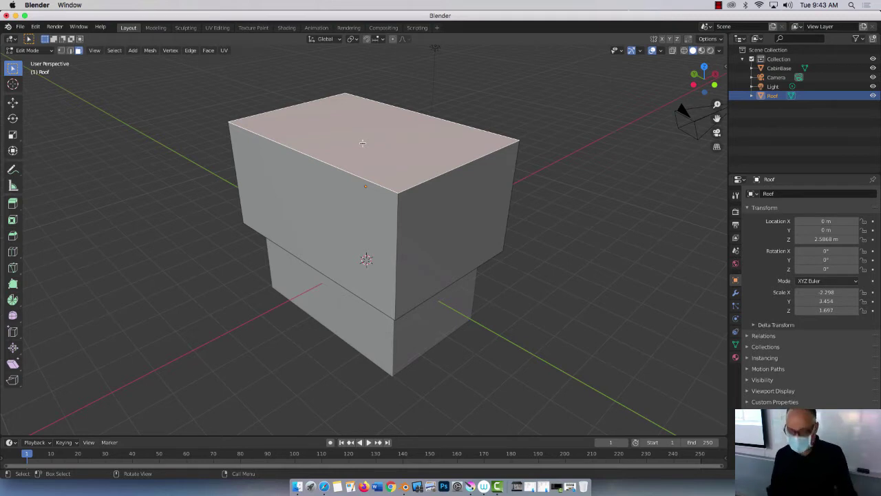
pyautogui.press('s')
pyautogui.press('x')
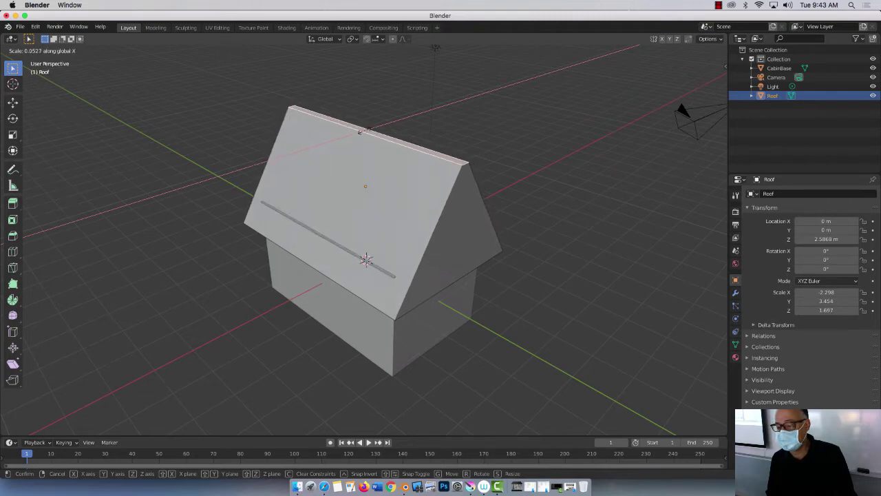
pyautogui.click(362, 131)
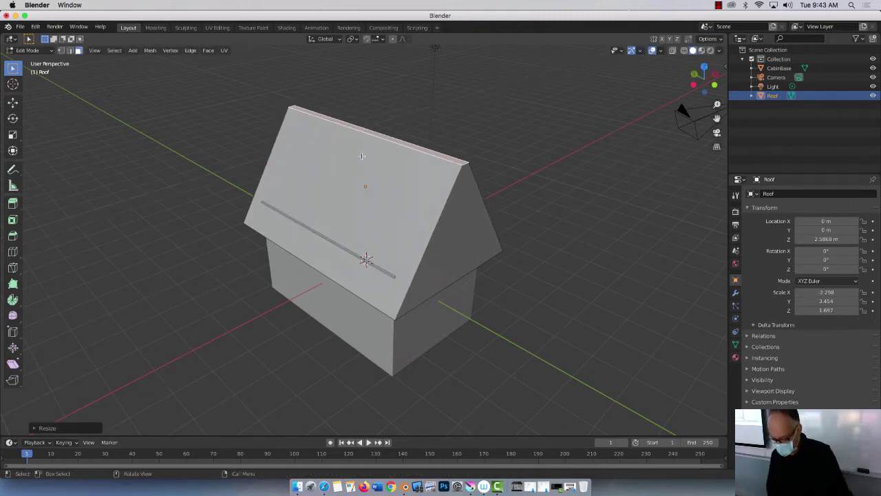
pyautogui.moveTo(359, 184)
pyautogui.mouseDown(button='middle')
pyautogui.moveTo(336, 164)
pyautogui.moveTo(351, 181)
pyautogui.mouseUp(button='middle')
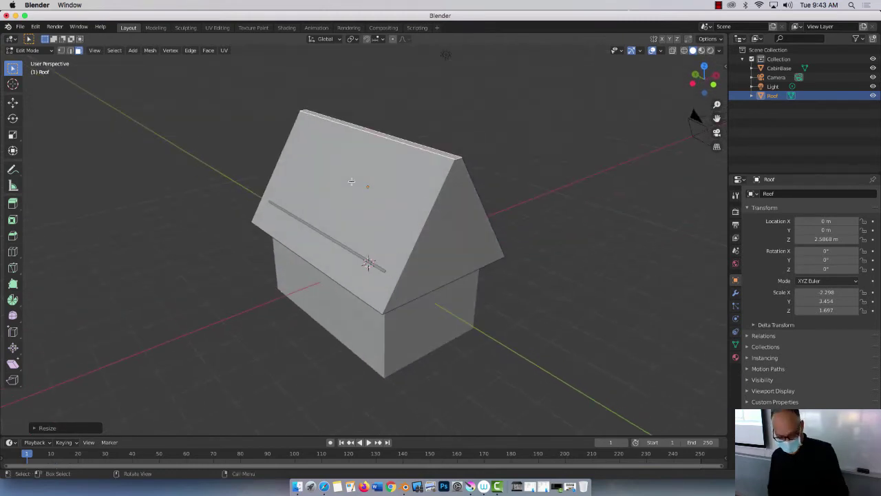
# Step: Undo the face scale and pinch the two long top edges along X to 0.0672
pyautogui.press('super+z')
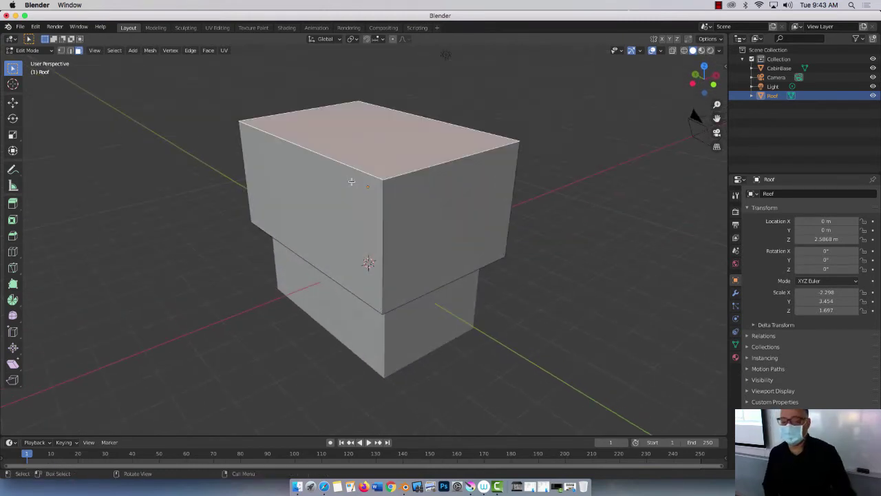
pyautogui.click(71, 51)
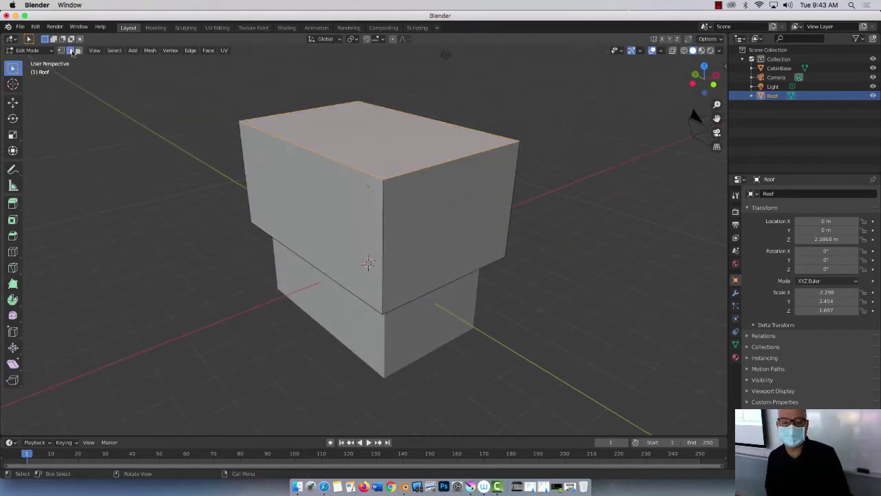
pyautogui.click(338, 160)
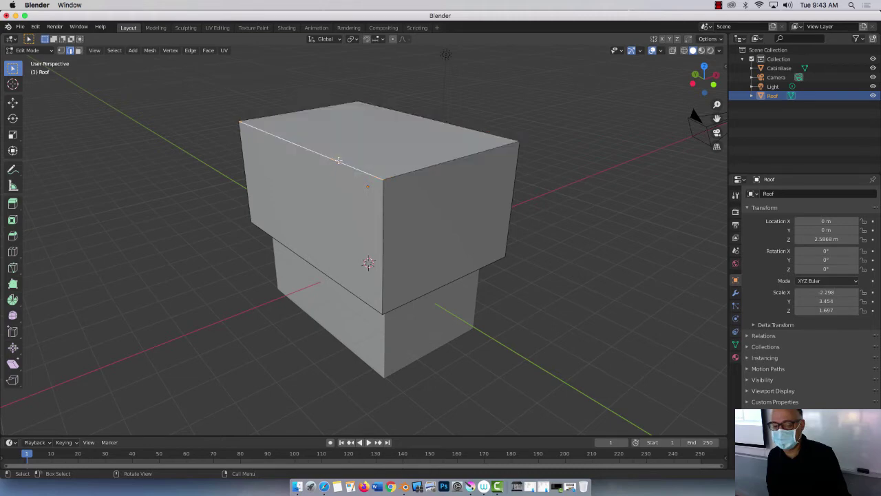
pyautogui.keyDown('shift'); pyautogui.click(424, 119); pyautogui.keyUp('shift')
pyautogui.press('s')
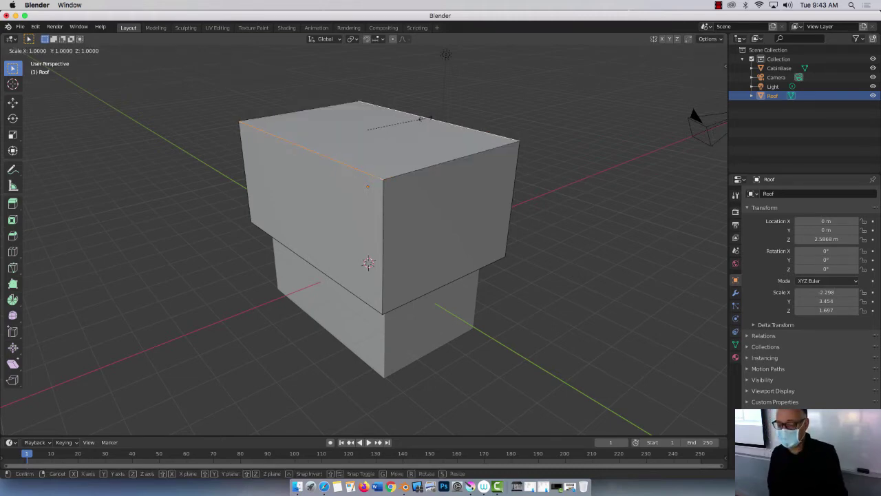
pyautogui.press('x')
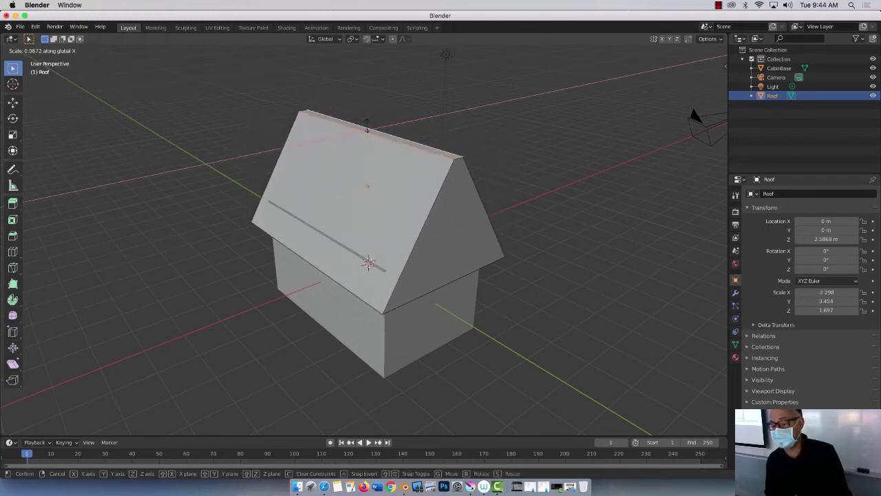
pyautogui.click(368, 126)
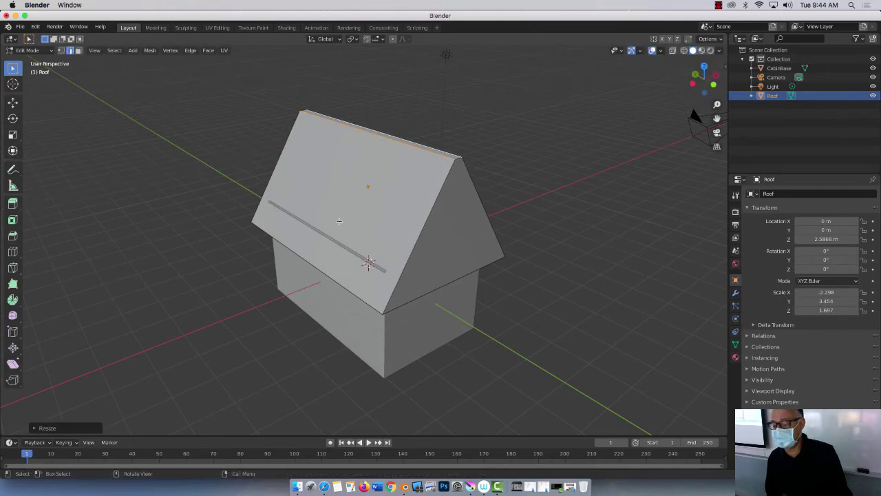
pyautogui.moveTo(223, 295); pyautogui.dragTo(202, 270, button='middle')
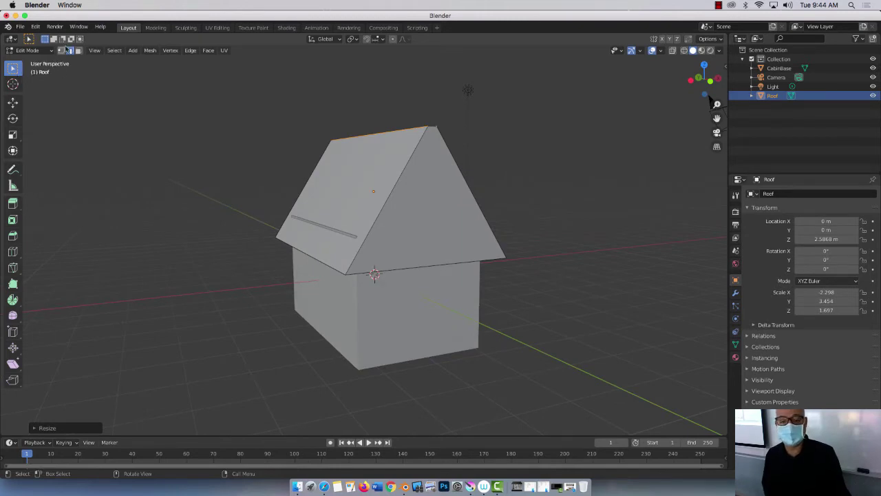
# Step: Return the Roof to Object Mode and orbit and zoom to inspect the gable roof
pyautogui.press('Tab')
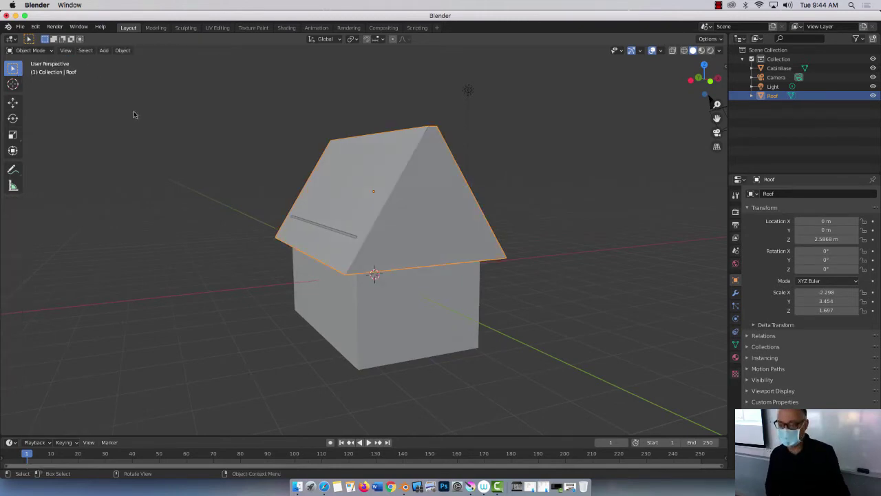
pyautogui.moveTo(158, 212); pyautogui.dragTo(177, 237, button='middle')
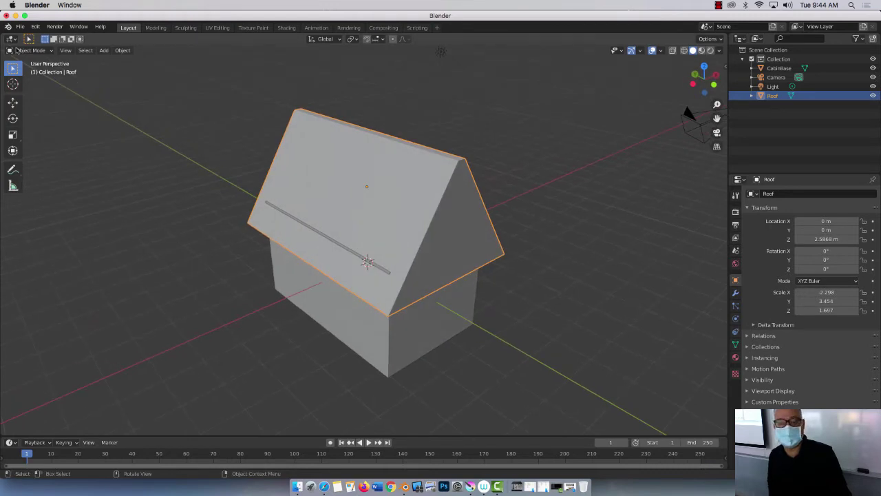
pyautogui.scroll(-2, 191, 219)
pyautogui.scroll(4, 223, 261)
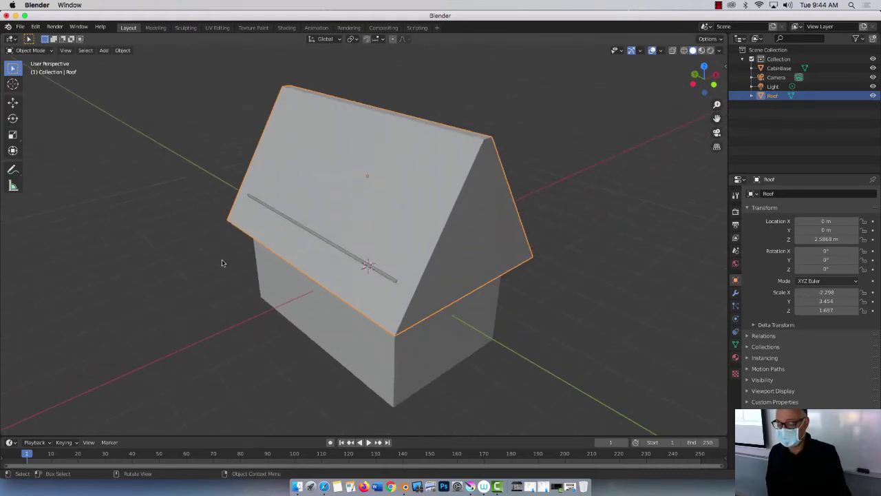
pyautogui.keyDown('shift'); pyautogui.moveTo(223, 261); pyautogui.dragTo(282, 247, button='middle'); pyautogui.keyUp('shift')
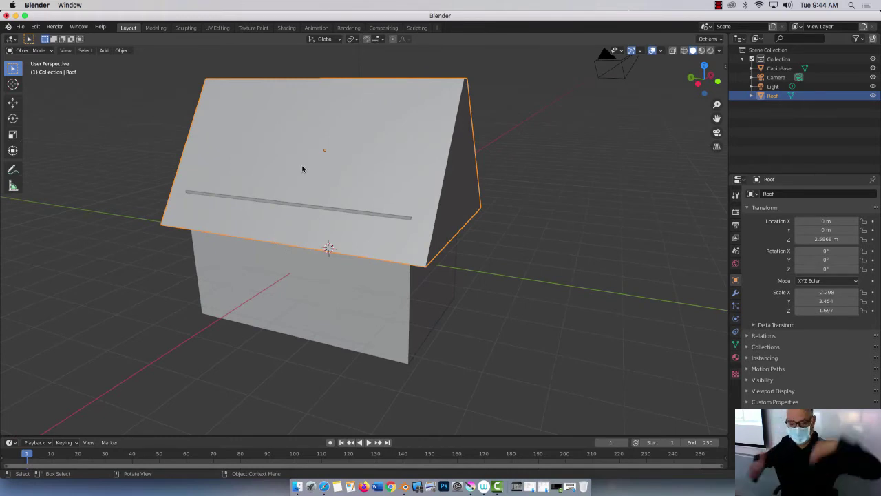
# Step: Back in Edit Mode, add three vertical loop cuts across the Roof with Loop Cut
pyautogui.press('Tab')
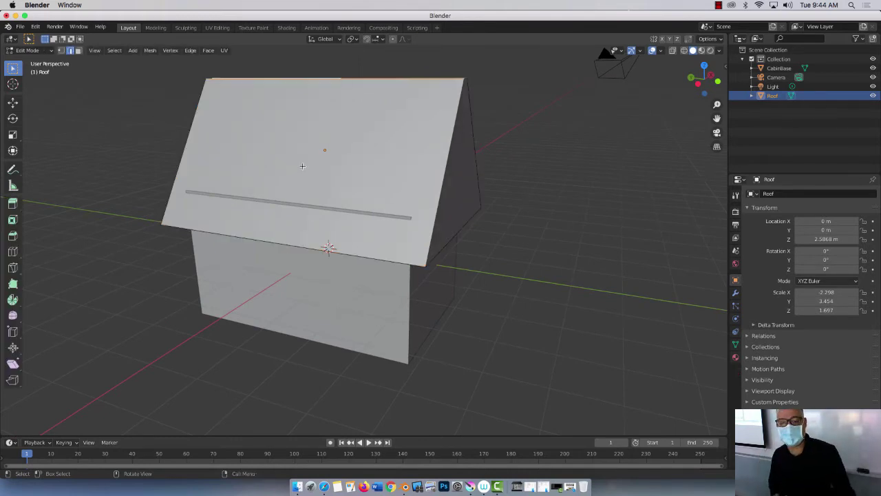
pyautogui.click(12, 251)
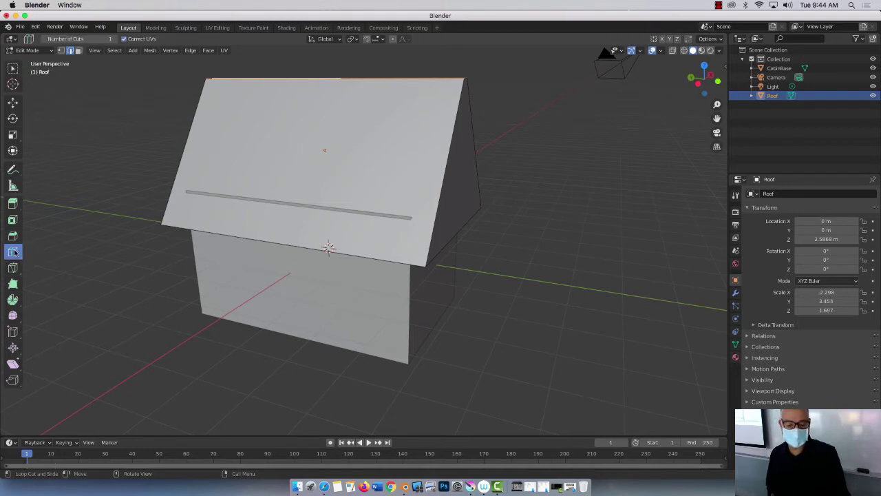
pyautogui.click(263, 71)
pyautogui.click(249, 83)
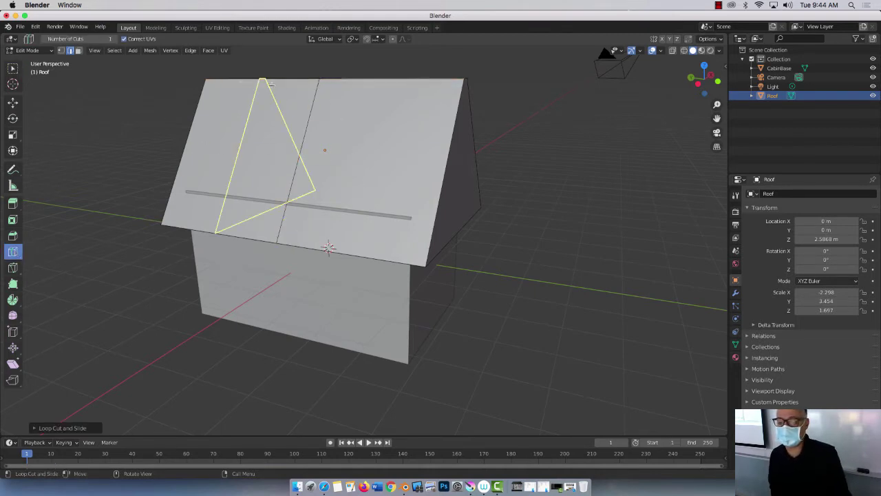
pyautogui.click(403, 232)
pyautogui.moveTo(404, 232); pyautogui.dragTo(411, 239, button='middle')
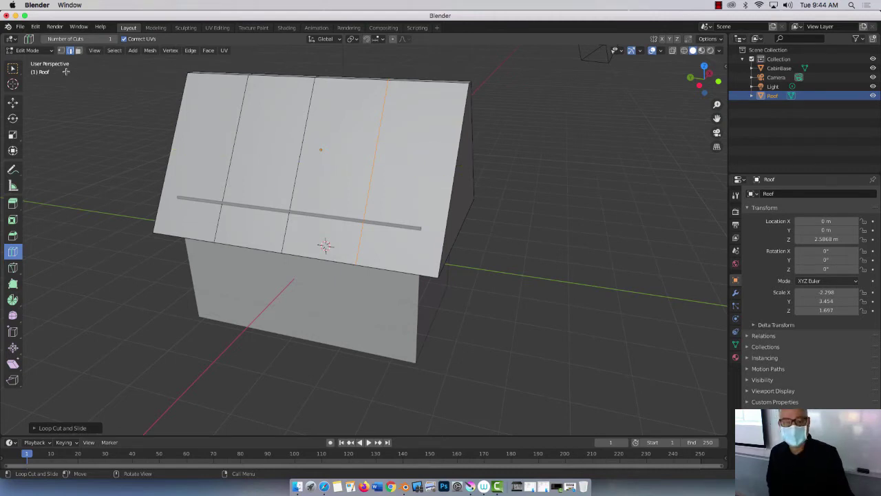
# Step: In vertex mode, lower the first two ridge vertices along Z with the Move gizmo
pyautogui.click(13, 70)
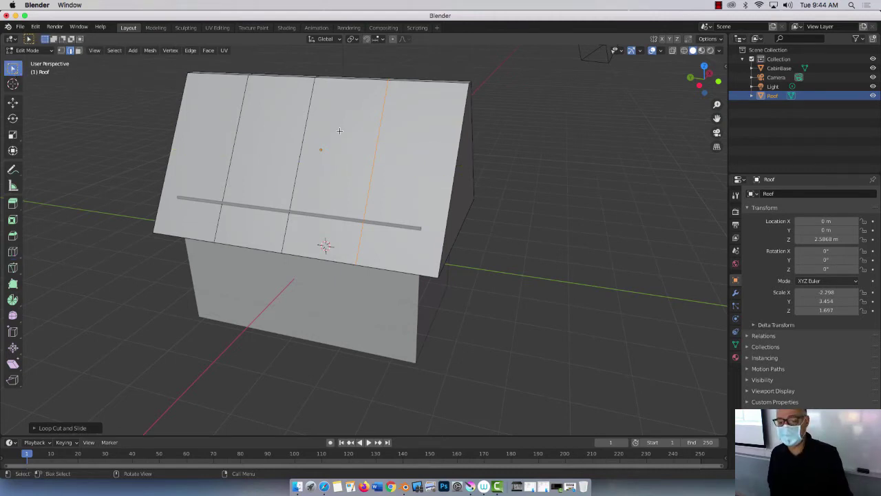
pyautogui.moveTo(223, 143); pyautogui.dragTo(176, 91, button='middle')
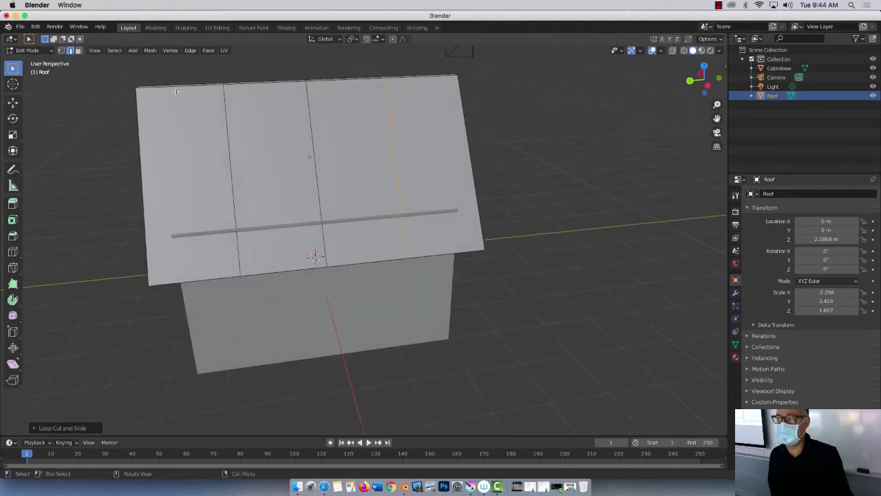
pyautogui.click(60, 51)
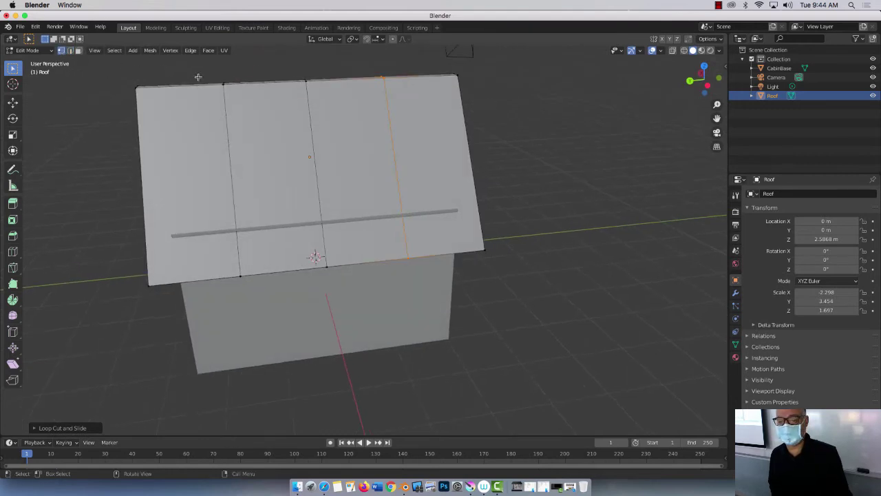
pyautogui.click(234, 97)
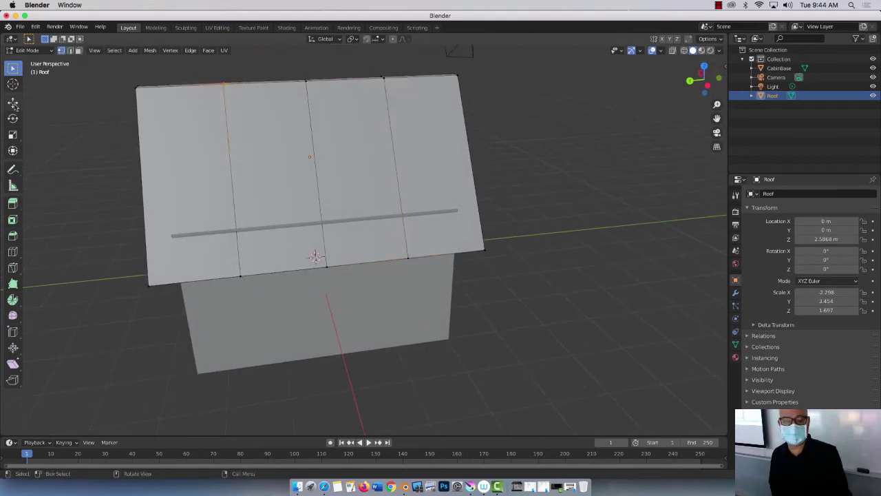
pyautogui.click(12, 102)
pyautogui.moveTo(223, 66); pyautogui.dragTo(223, 87)
pyautogui.click(305, 81)
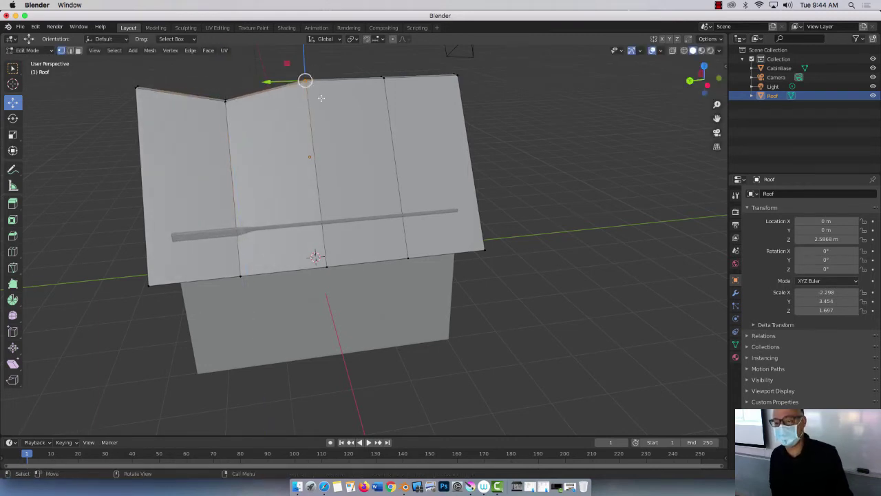
pyautogui.moveTo(304, 62); pyautogui.dragTo(305, 74)
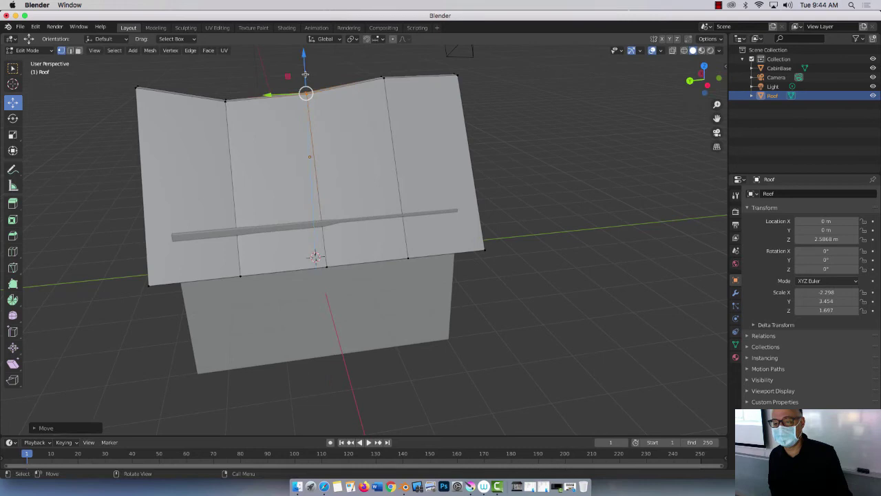
# Step: Lower the right and left roof-top vertices too, giving the ridge a dip
pyautogui.moveTo(303, 88)
pyautogui.mouseDown(button='middle')
pyautogui.moveTo(313, 89)
pyautogui.moveTo(298, 82)
pyautogui.mouseUp(button='middle')
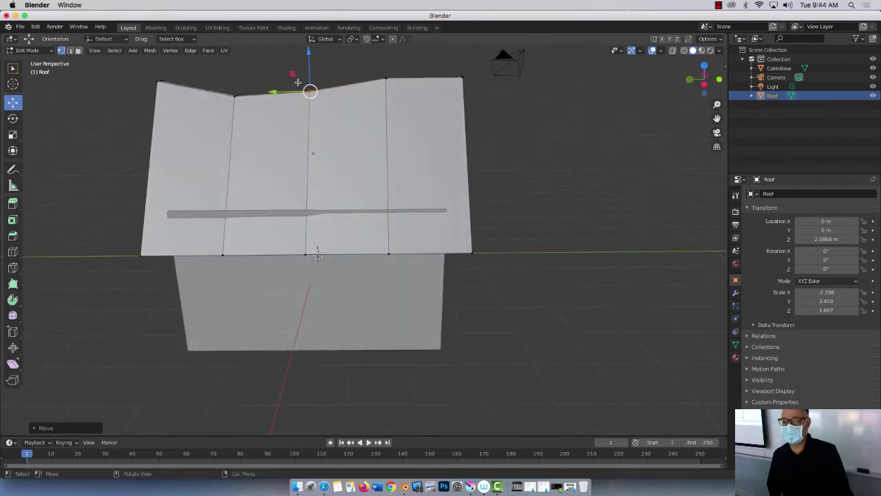
pyautogui.click(392, 65)
pyautogui.moveTo(383, 60); pyautogui.dragTo(383, 72)
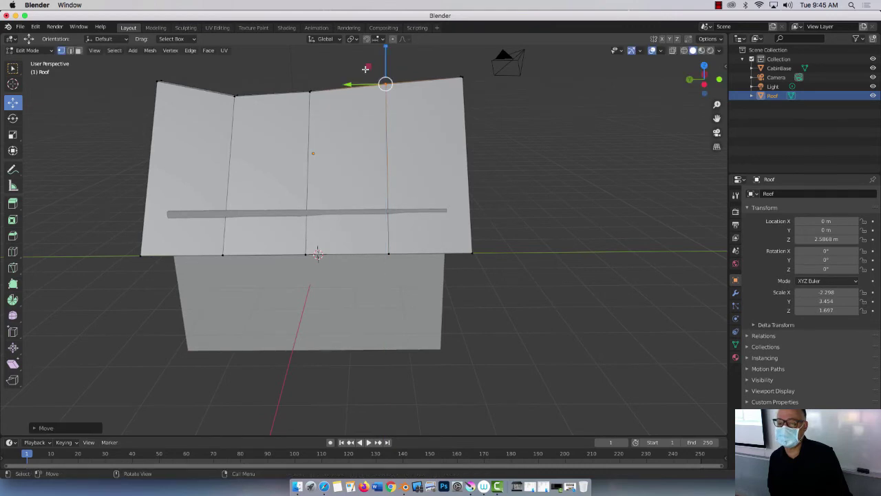
pyautogui.click(157, 66)
pyautogui.moveTo(157, 66)
pyautogui.mouseDown()
pyautogui.moveTo(154, 90)
pyautogui.moveTo(155, 82)
pyautogui.mouseUp()
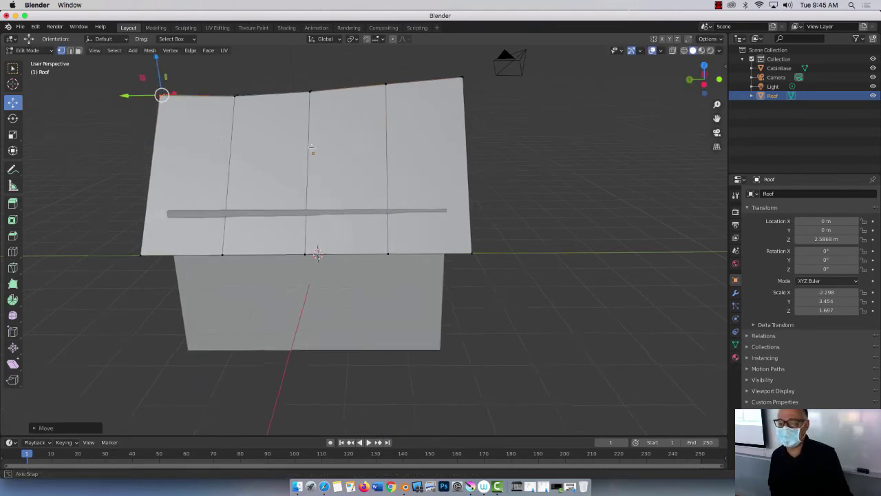
pyautogui.moveTo(165, 103); pyautogui.dragTo(428, 163, button='middle')
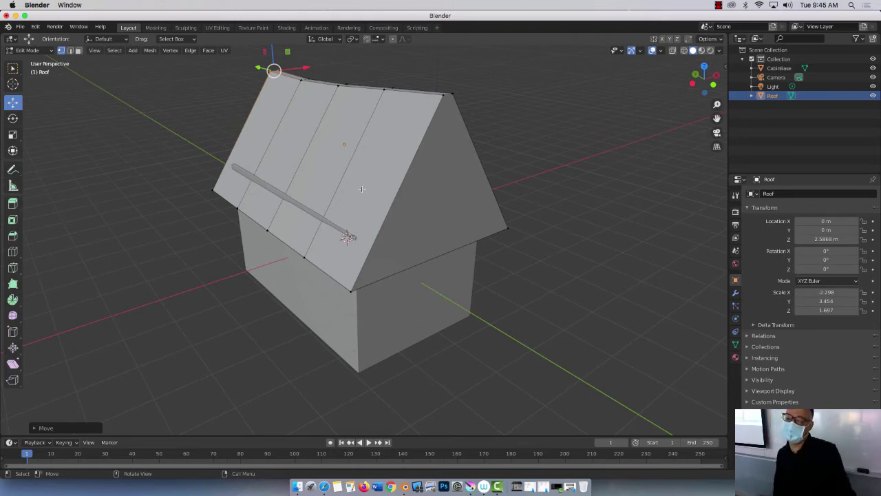
pyautogui.moveTo(361, 189); pyautogui.dragTo(276, 137, button='middle')
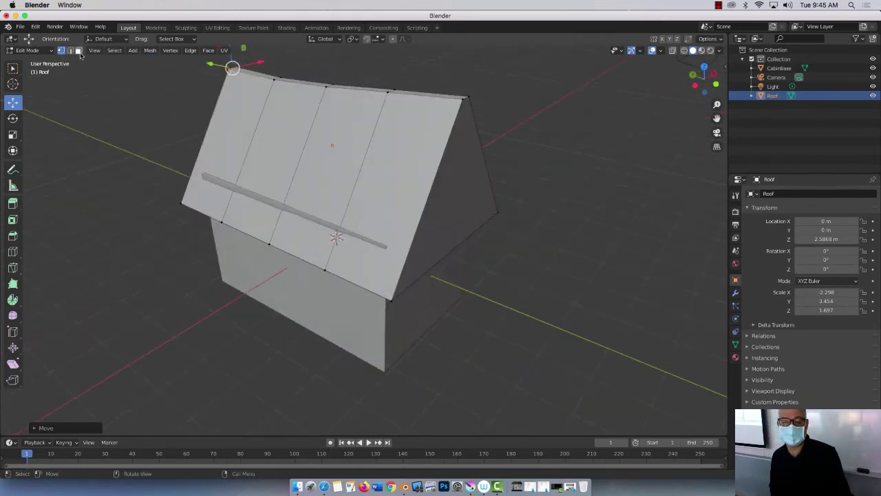
# Step: Add two horizontal loop cuts across the roof slopes to form a grid
pyautogui.click(79, 51)
pyautogui.click(13, 252)
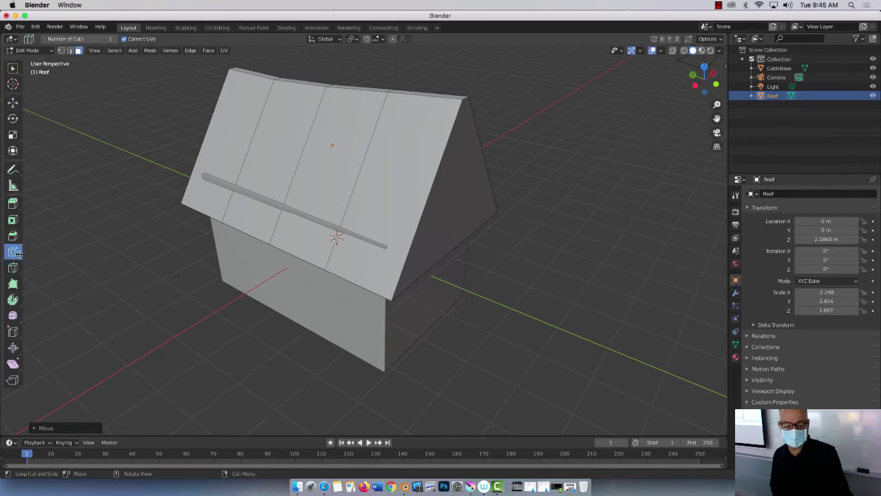
pyautogui.click(435, 188)
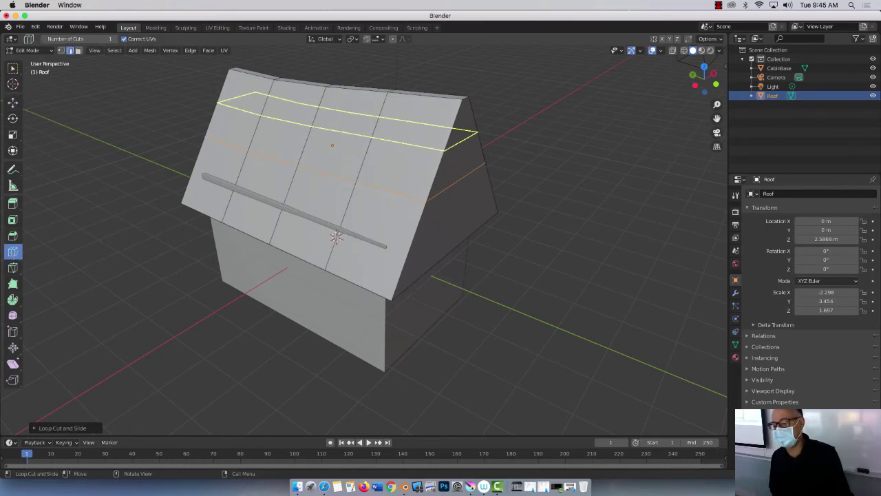
pyautogui.click(413, 252)
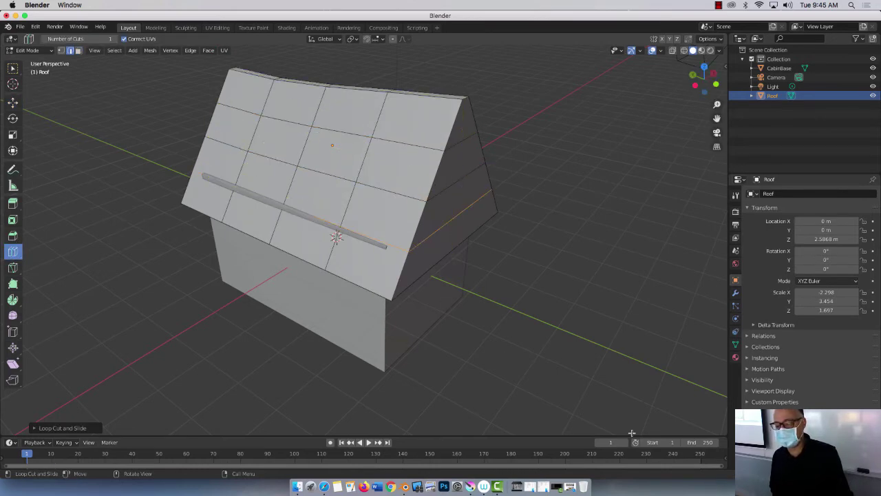
pyautogui.moveTo(587, 340); pyautogui.dragTo(570, 332, button='middle')
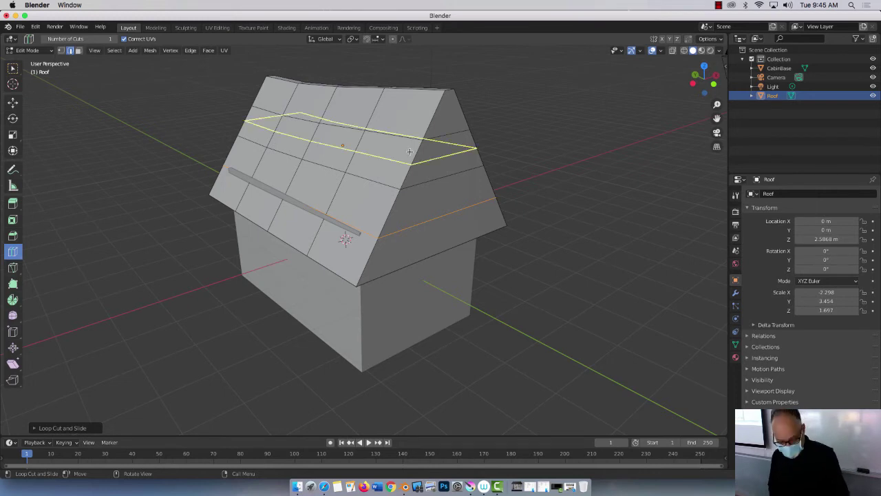
# Step: Scale the upper horizontal roof edge loop inward along X to about 0.86
pyautogui.press('w')
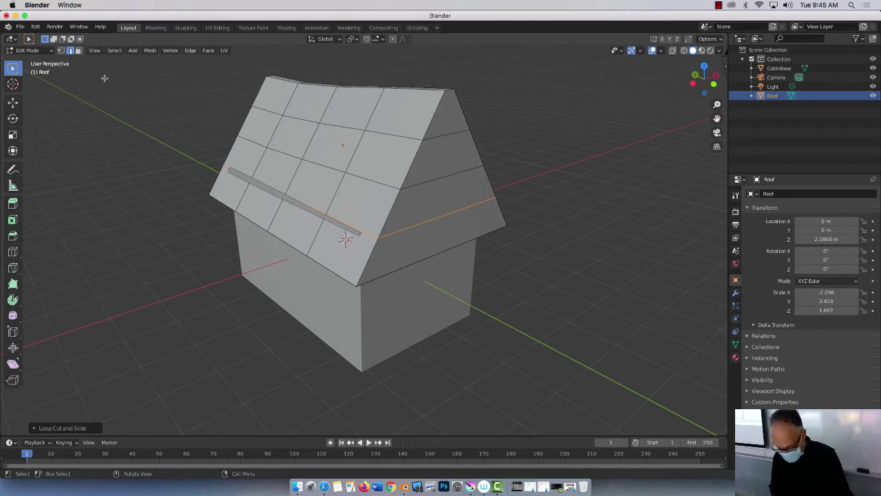
pyautogui.keyDown('alt'); pyautogui.click(377, 131); pyautogui.keyUp('alt')
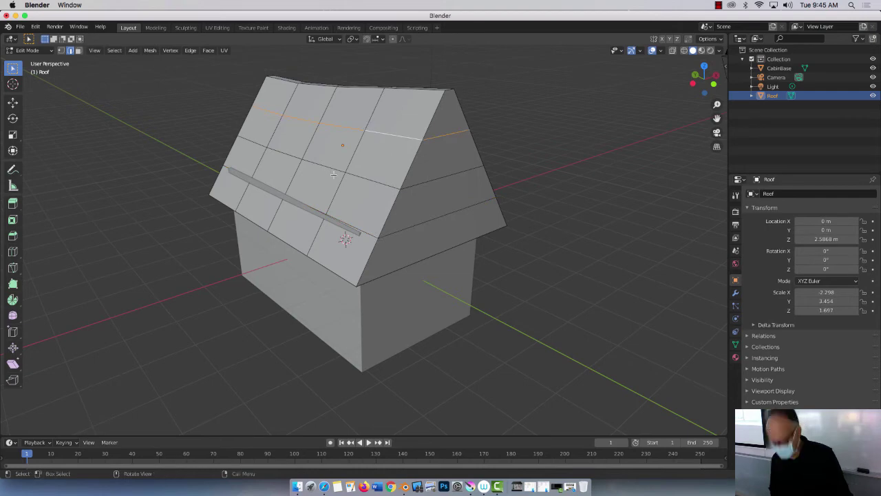
pyautogui.moveTo(338, 173); pyautogui.dragTo(321, 177, button='middle')
pyautogui.press('s')
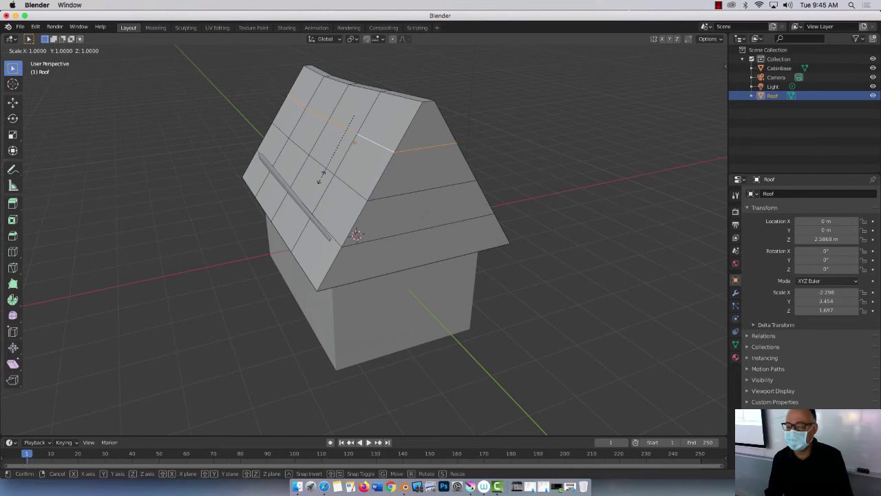
pyautogui.press('x')
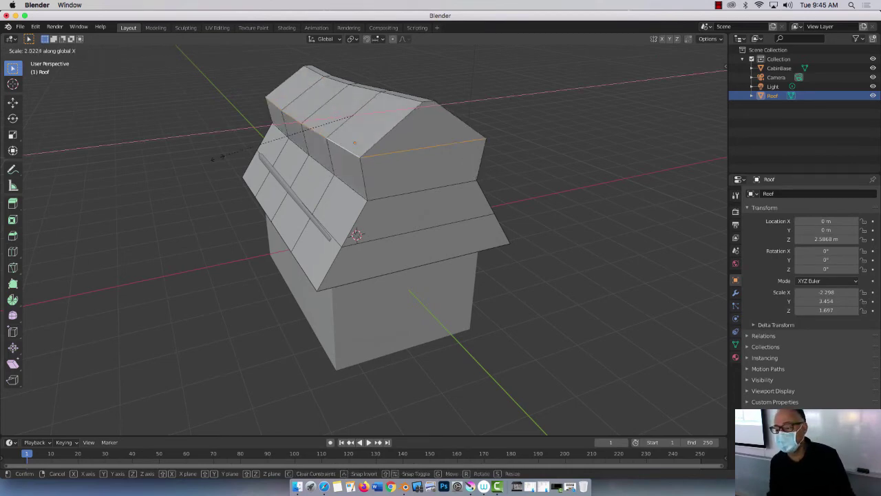
pyautogui.click(313, 150)
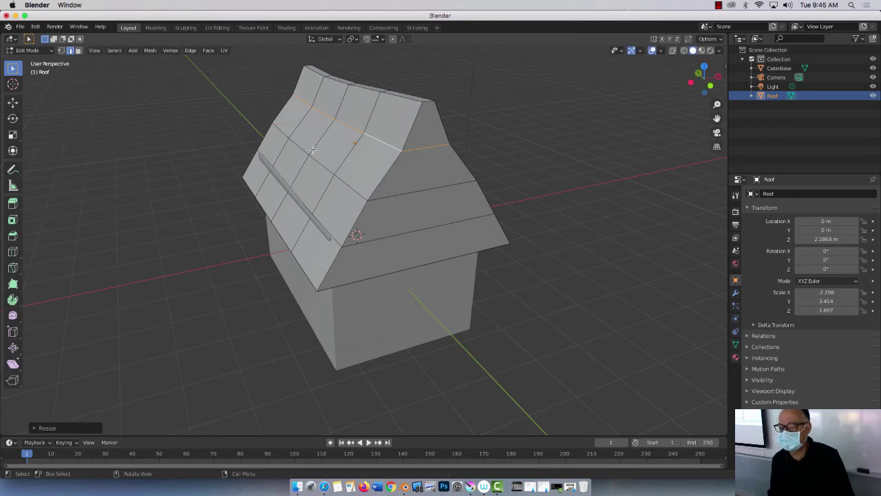
# Step: Narrow a second roof edge loop toward the eaves along X as well
pyautogui.keyDown('alt'); pyautogui.click(349, 187); pyautogui.keyUp('alt')
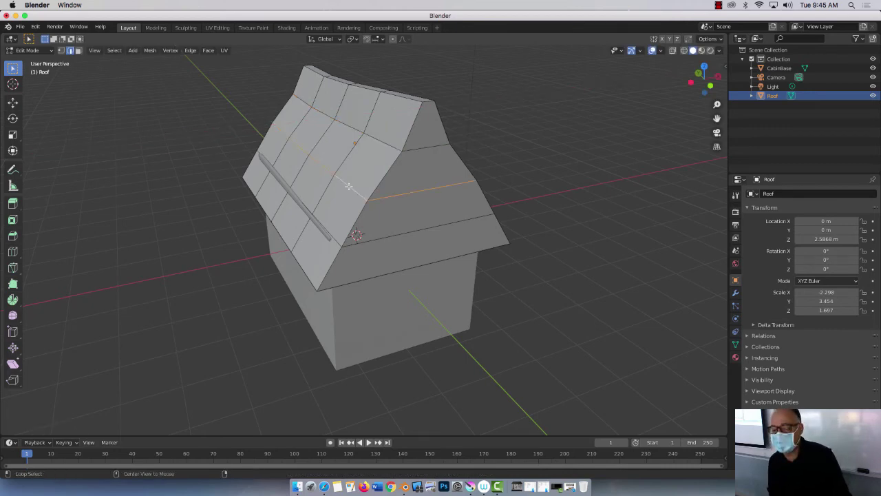
pyautogui.press('s')
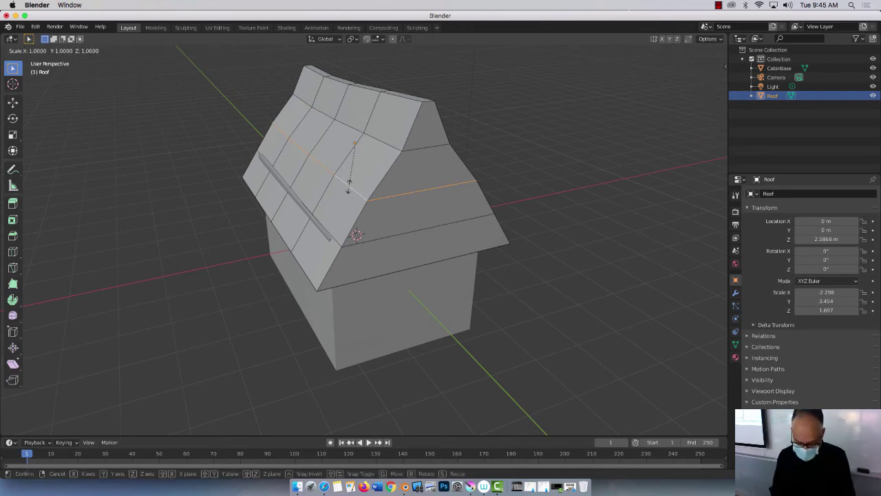
pyautogui.press('x')
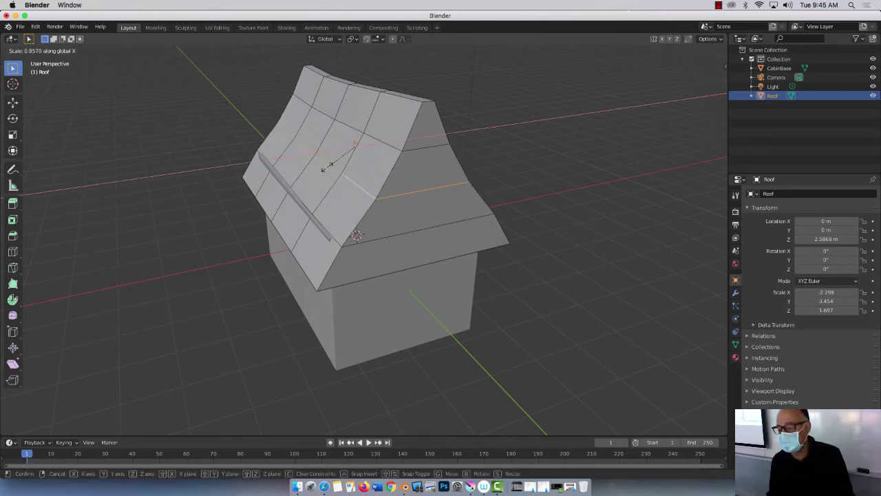
pyautogui.click(326, 167)
pyautogui.moveTo(199, 226); pyautogui.dragTo(218, 217, button='middle')
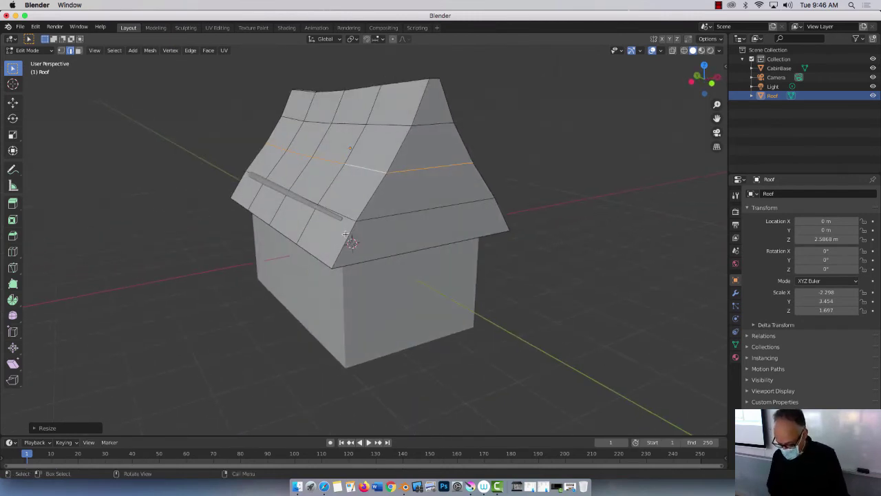
# Step: Widen a lower roof edge loop along X by about 1.08
pyautogui.keyDown('alt'); pyautogui.click(408, 210); pyautogui.keyUp('alt')
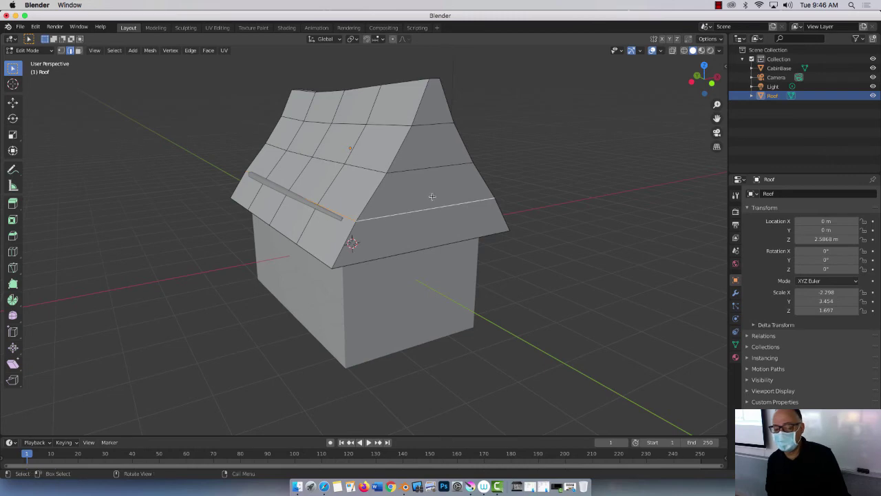
pyautogui.moveTo(433, 197); pyautogui.dragTo(457, 215, button='middle')
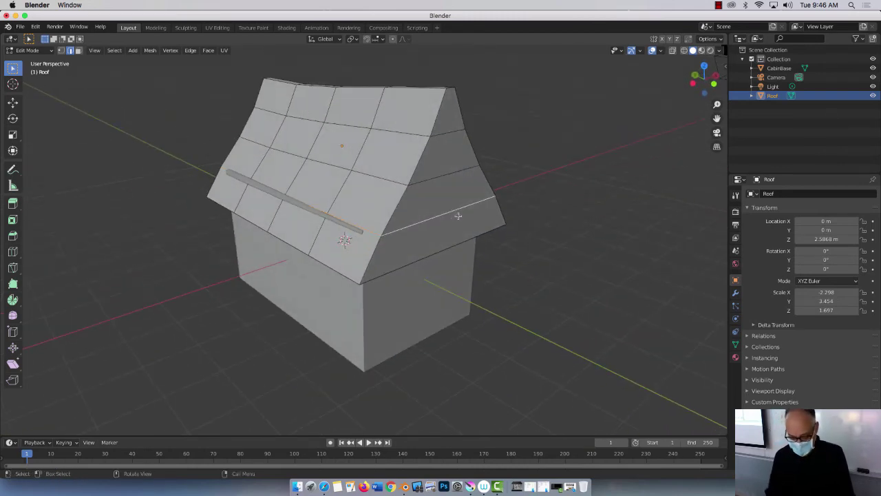
pyautogui.press('s')
pyautogui.press('x')
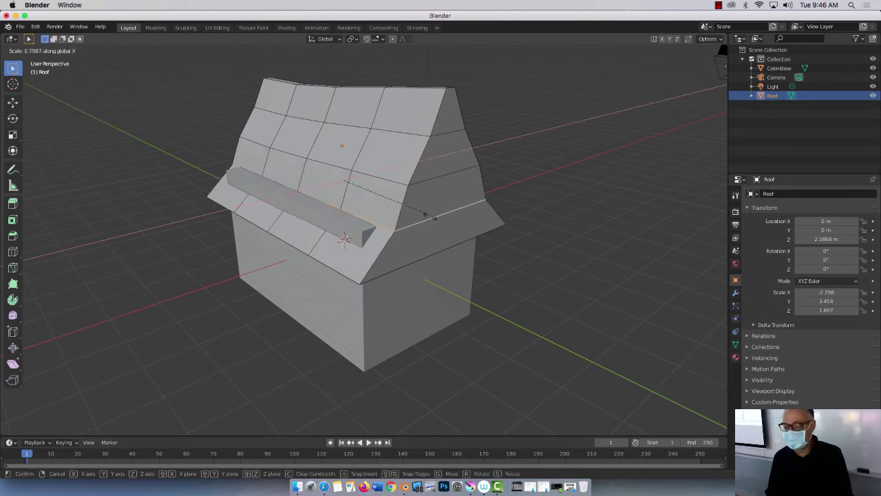
pyautogui.click(469, 207)
pyautogui.moveTo(468, 206)
pyautogui.mouseDown(button='middle')
pyautogui.moveTo(345, 210)
pyautogui.moveTo(481, 212)
pyautogui.mouseUp(button='middle')
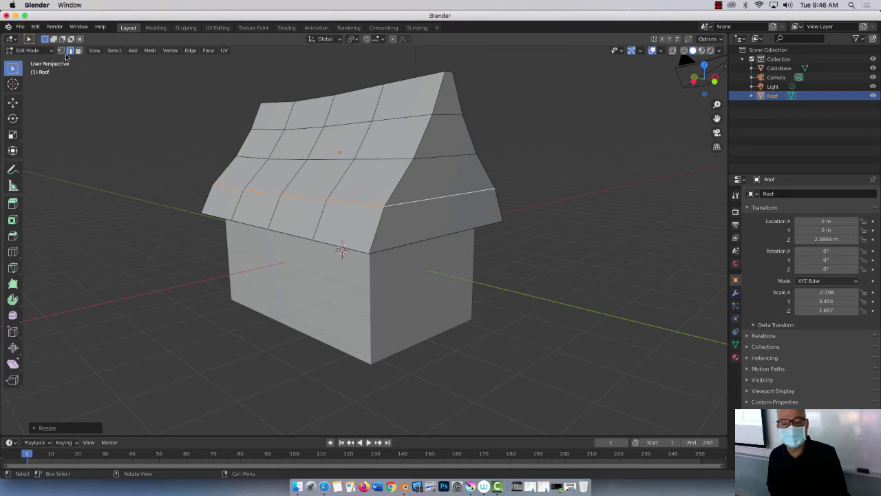
# Step: Select the front and opposite bottom eave loops together, checking them in orthographic views
pyautogui.keyDown('alt'); pyautogui.click(284, 234); pyautogui.keyUp('alt')
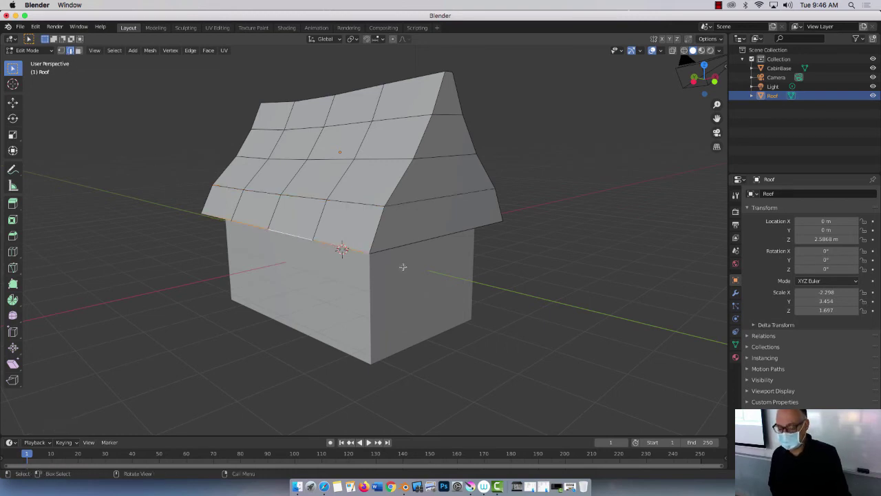
pyautogui.moveTo(403, 266); pyautogui.dragTo(311, 265, button='middle')
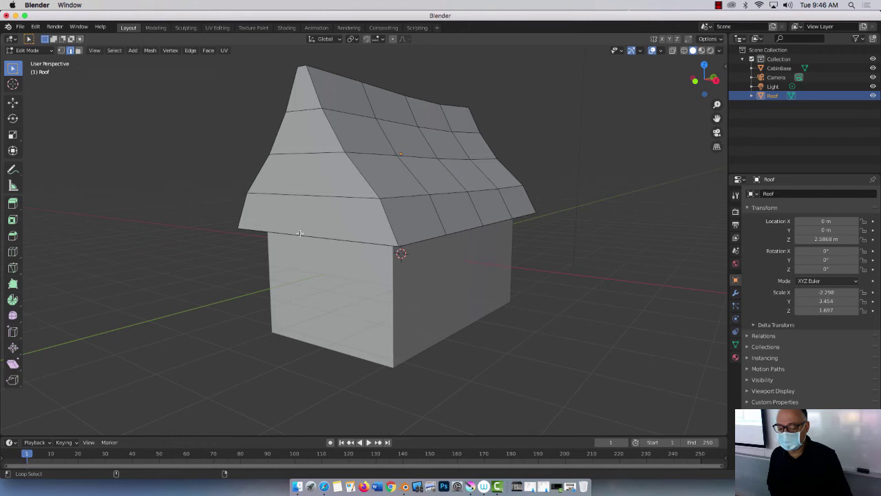
pyautogui.keyDown('alt'); pyautogui.click(298, 234); pyautogui.keyUp('alt')
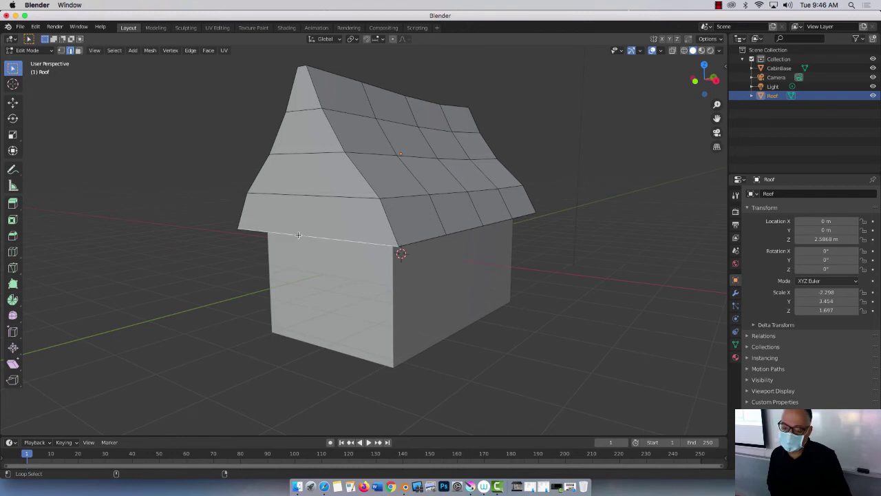
pyautogui.keyDown('alt'); pyautogui.keyDown('shift'); pyautogui.click(419, 242); pyautogui.keyUp('shift'); pyautogui.keyUp('alt')
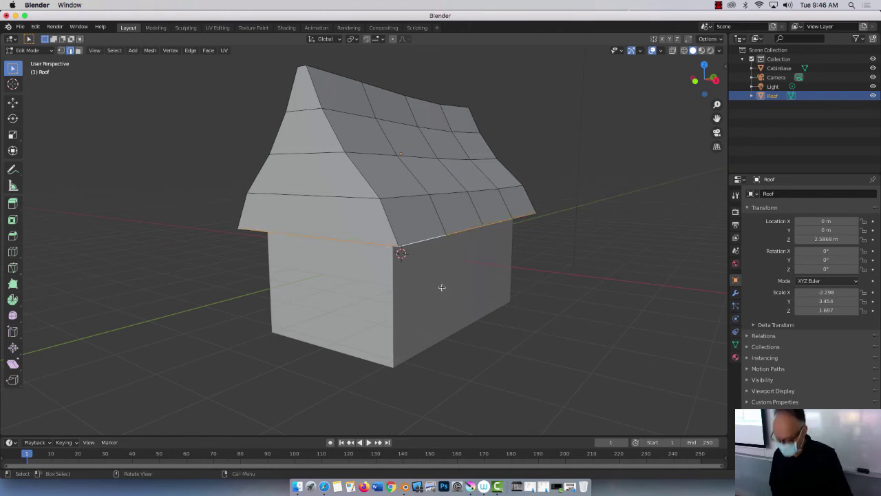
pyautogui.keyDown('alt'); pyautogui.moveTo(441, 292); pyautogui.dragTo(354, 286, button='middle'); pyautogui.keyUp('alt')
pyautogui.keyDown('alt'); pyautogui.moveTo(425, 267); pyautogui.dragTo(353, 285, button='middle'); pyautogui.keyUp('alt')
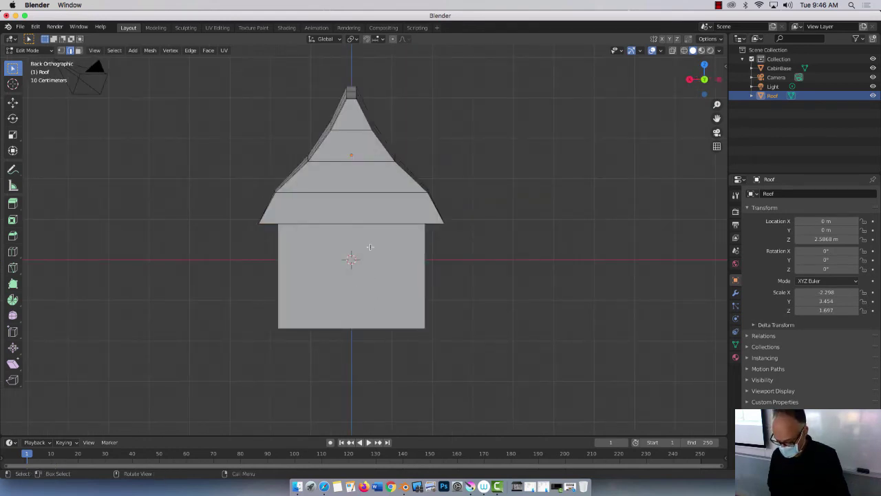
pyautogui.keyDown('alt'); pyautogui.click(351, 222); pyautogui.keyUp('alt')
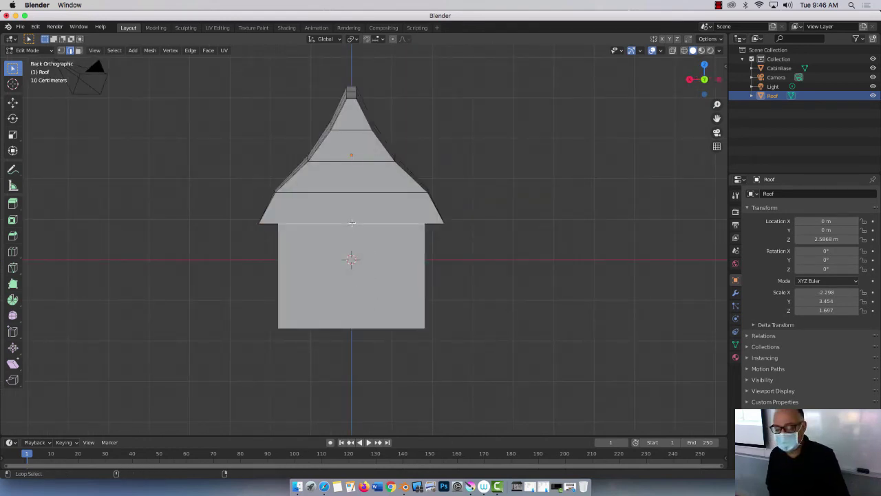
pyautogui.keyDown('alt'); pyautogui.click(242, 223); pyautogui.keyUp('alt')
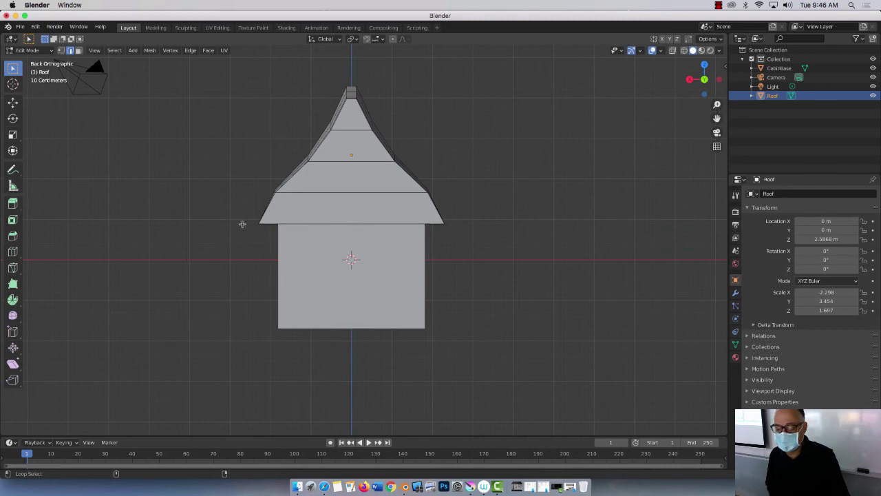
pyautogui.keyDown('alt'); pyautogui.click(267, 222); pyautogui.keyUp('alt')
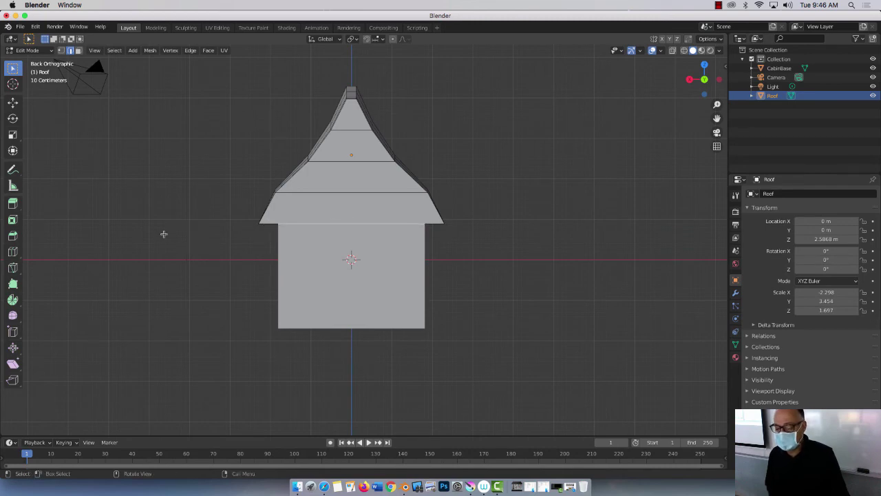
pyautogui.moveTo(301, 244); pyautogui.dragTo(256, 284, button='middle')
# Step: Scale both bottom eave loops outward along X by about 1.15
pyautogui.press('s')
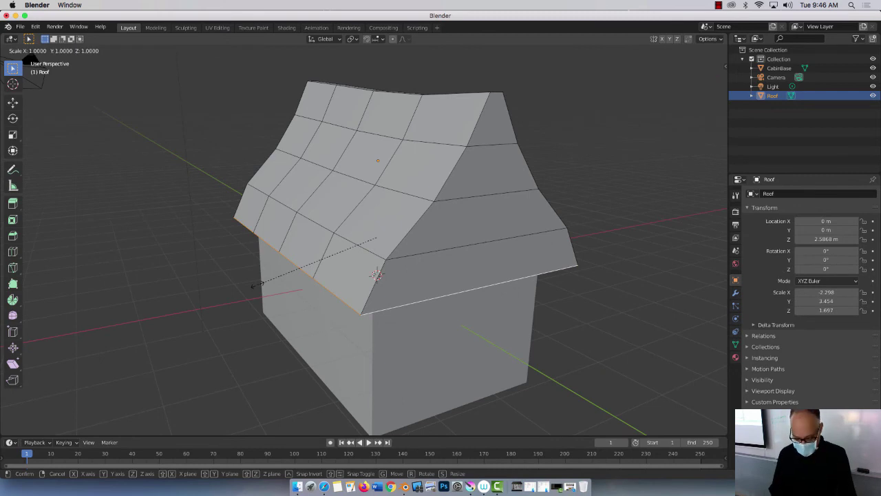
pyautogui.press('x')
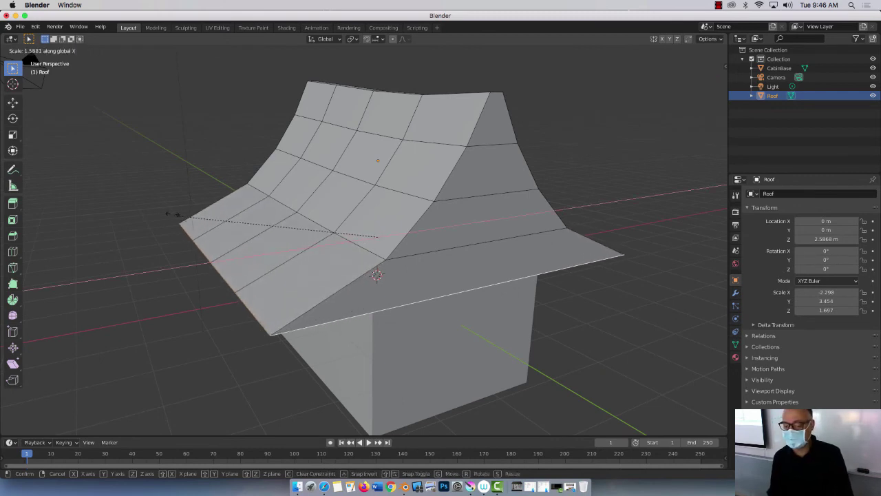
pyautogui.click(235, 207)
pyautogui.moveTo(134, 309); pyautogui.dragTo(352, 245, button='middle')
# Step: Zoom to frame the cabin and return the roof to Object Mode
pyautogui.scroll(-3, 343, 306)
pyautogui.scroll(-3, 352, 246)
pyautogui.scroll(2, 349, 243)
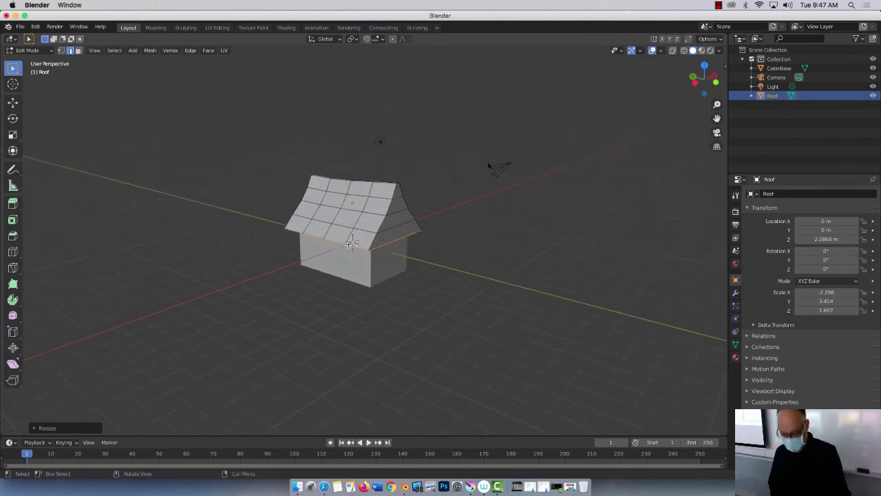
pyautogui.scroll(4, 348, 244)
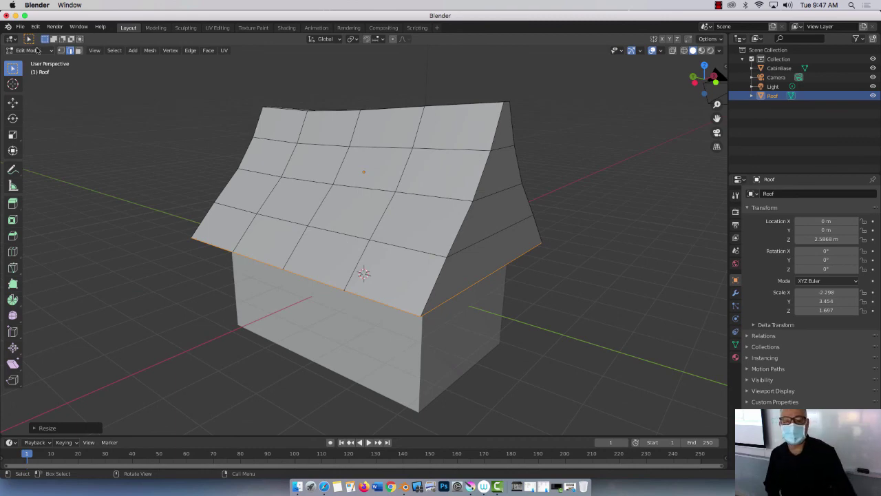
pyautogui.press('Tab')
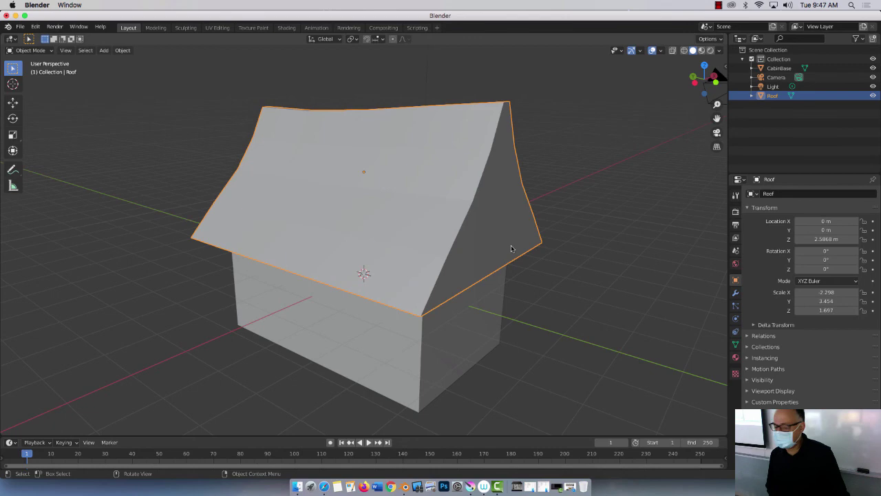
pyautogui.moveTo(511, 245); pyautogui.dragTo(476, 232, button='middle')
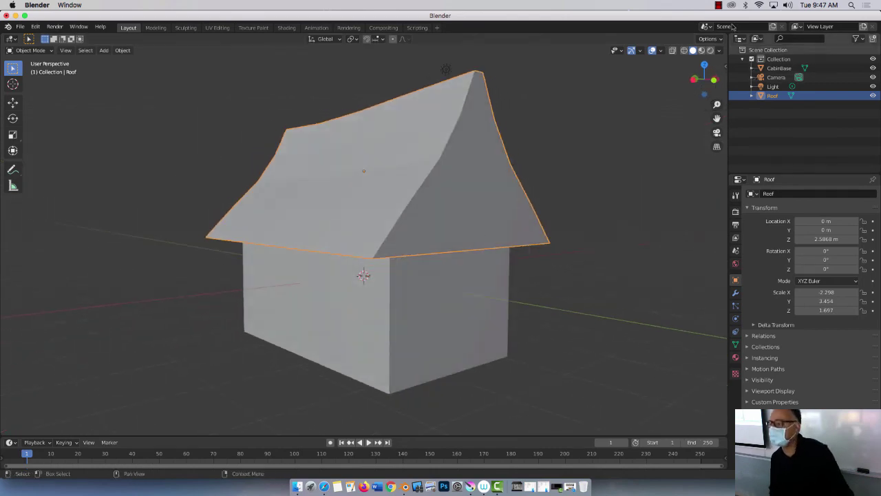
pyautogui.click(720, 6)
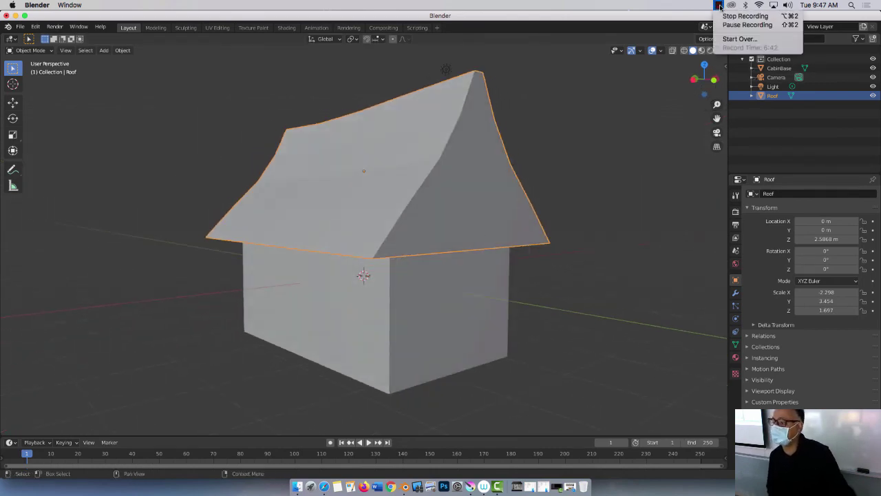
pyautogui.scroll(2, 244, 287)
pyautogui.scroll(-3, 244, 288)
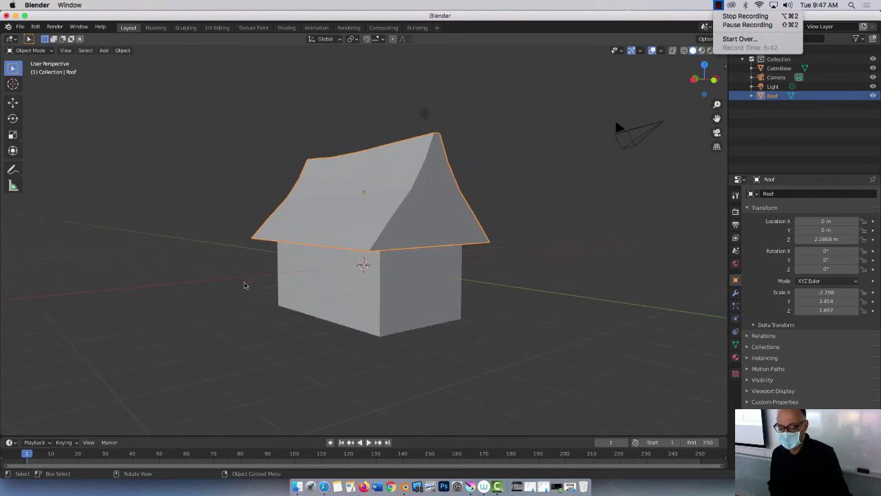
pyautogui.scroll(4, 243, 287)
pyautogui.scroll(-3, 244, 285)
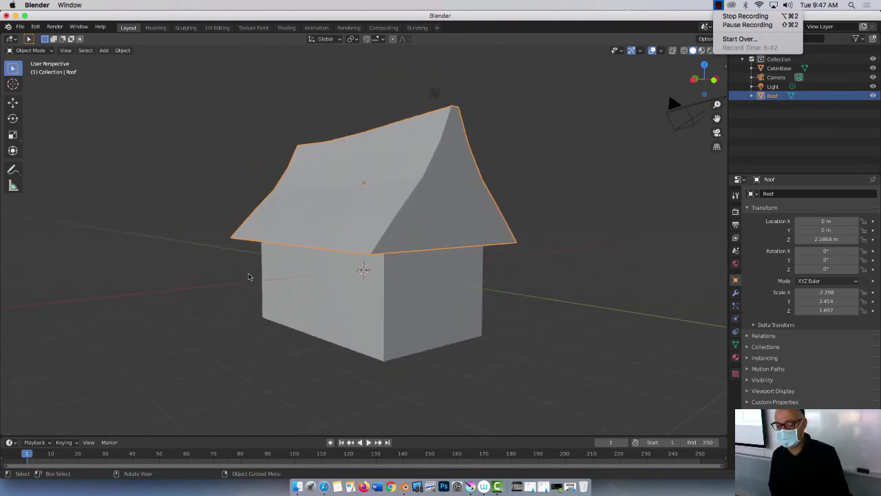
pyautogui.moveTo(681, 86)
pyautogui.mouseDown()
pyautogui.moveTo(713, 96)
pyautogui.moveTo(683, 90)
pyautogui.moveTo(682, 100)
pyautogui.mouseUp()
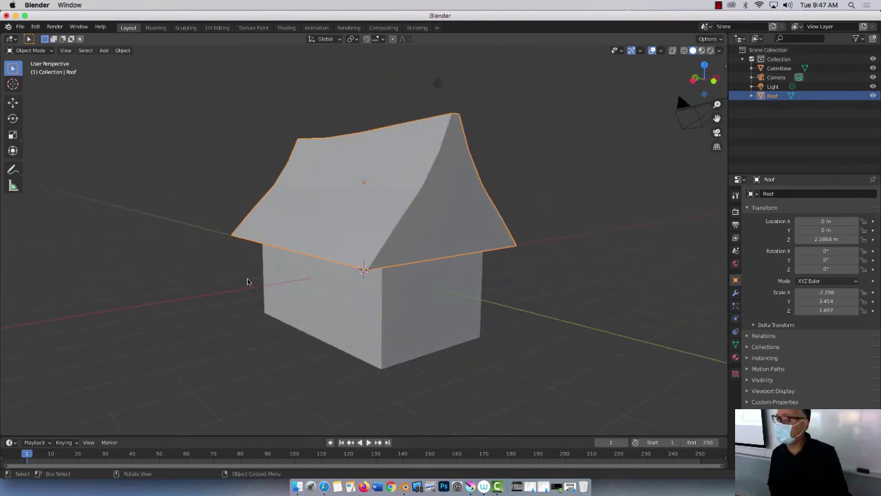